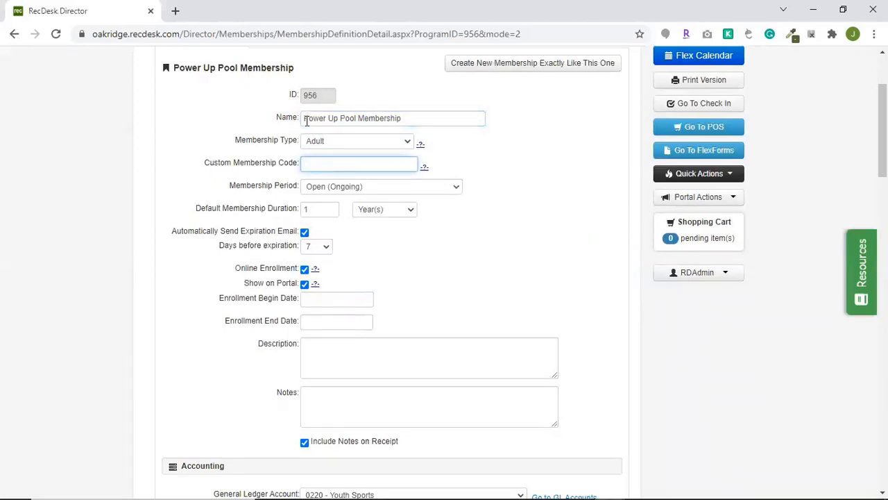
Look through the available membership types for the Power Up Pool Membership.
{"action": "left_click", "coordinate": [341, 143]}
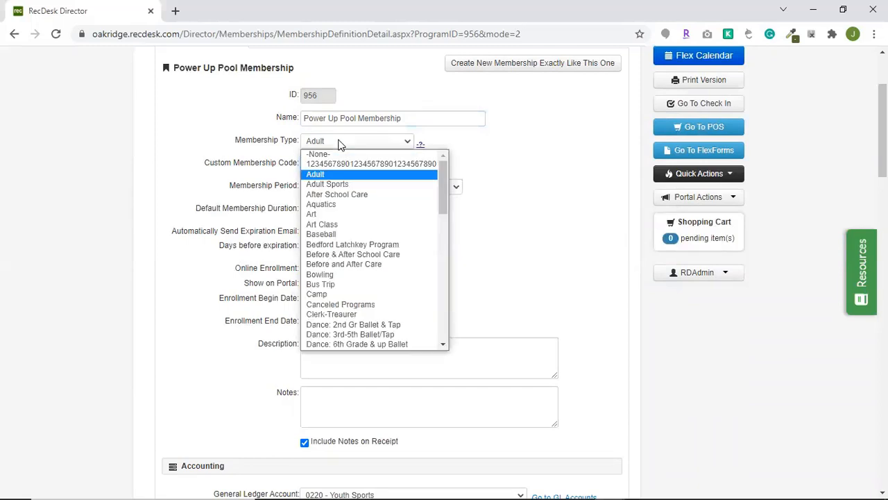
{"action": "left_click", "coordinate": [495, 145]}
Try Definitive Start and End Date as the membership period, and return it to Open (Ongoing).
{"action": "scroll", "coordinate": [451, 187], "scroll_direction": "down", "scroll_amount": 1}
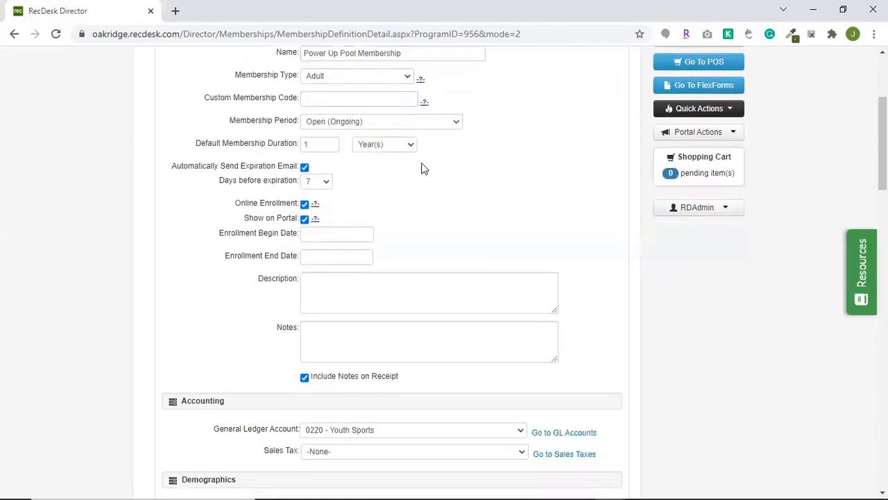
{"action": "left_click", "coordinate": [366, 126]}
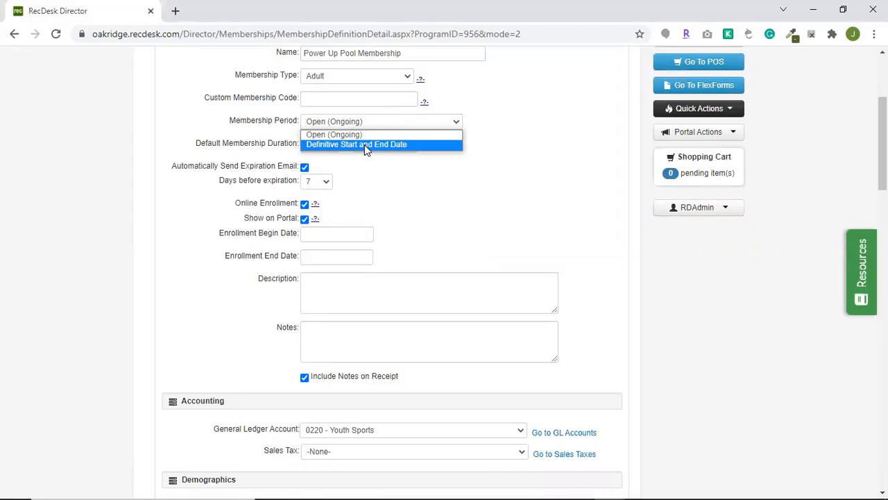
{"action": "left_click", "coordinate": [365, 144]}
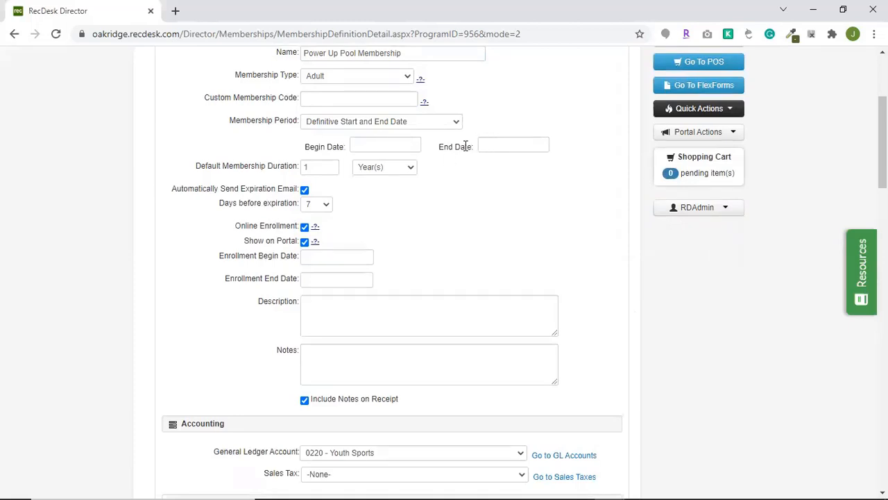
{"action": "left_click", "coordinate": [430, 128]}
{"action": "left_click", "coordinate": [367, 134]}
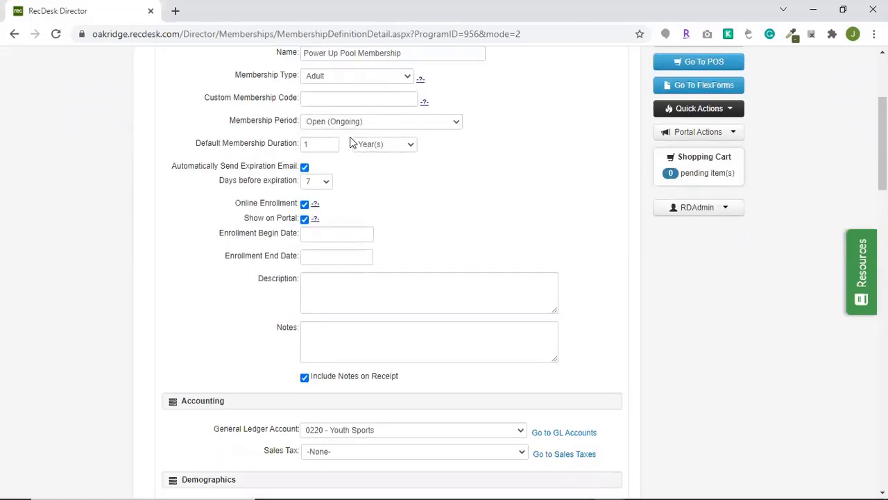
Set the default membership duration to 3 months.
{"action": "left_click", "coordinate": [369, 146]}
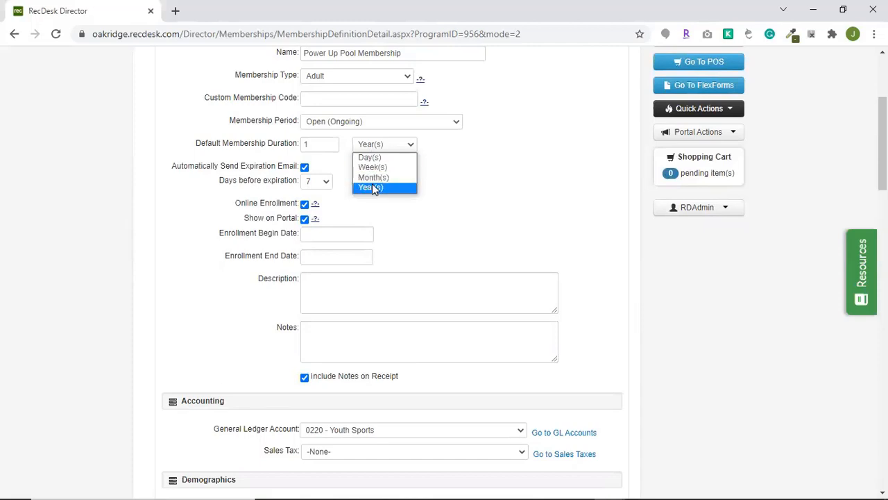
{"action": "left_click", "coordinate": [313, 145]}
{"action": "left_click_drag", "start_coordinate": [313, 144], "coordinate": [303, 144]}
{"action": "type", "text": "3"}
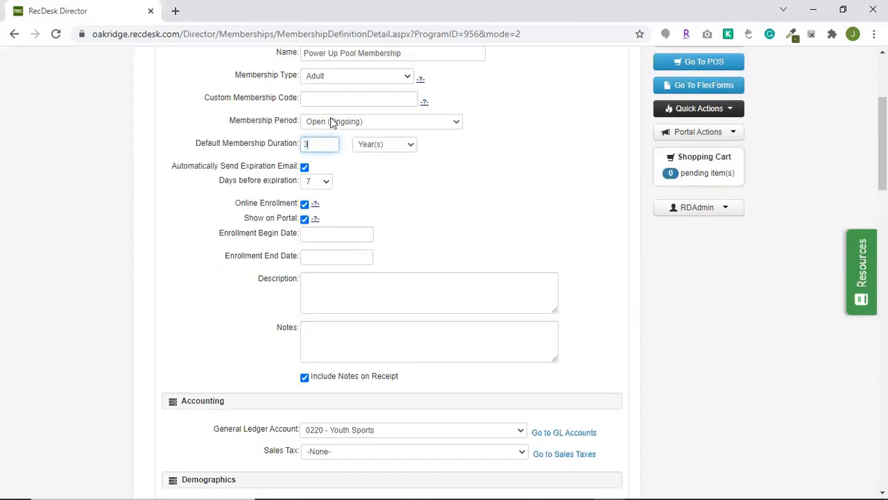
{"action": "left_click", "coordinate": [380, 148]}
{"action": "left_click", "coordinate": [373, 179]}
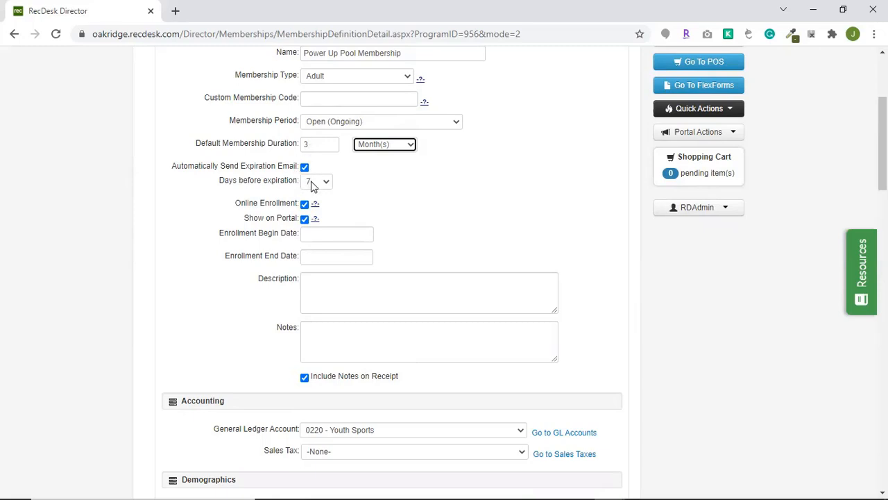
Review the available numbers of days before expiration for the automatic expiration email.
{"action": "left_click", "coordinate": [311, 183]}
{"action": "left_click_drag", "start_coordinate": [323, 211], "coordinate": [333, 281]}
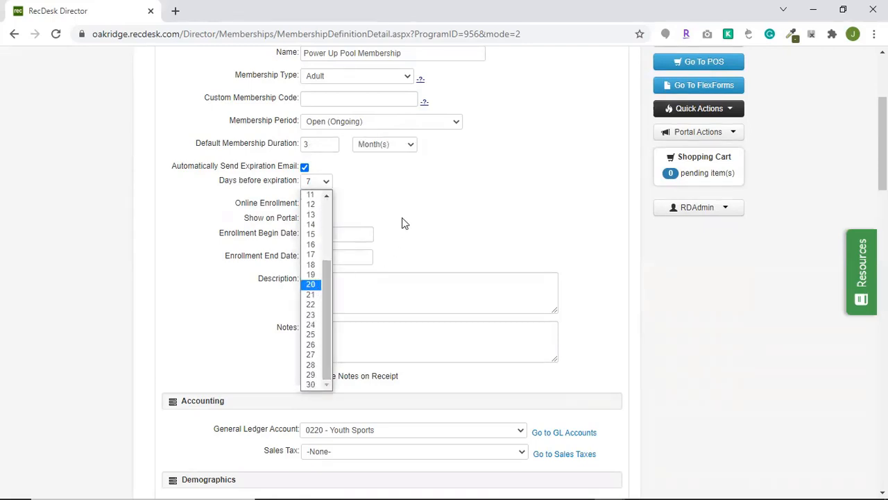
{"action": "left_click", "coordinate": [426, 187]}
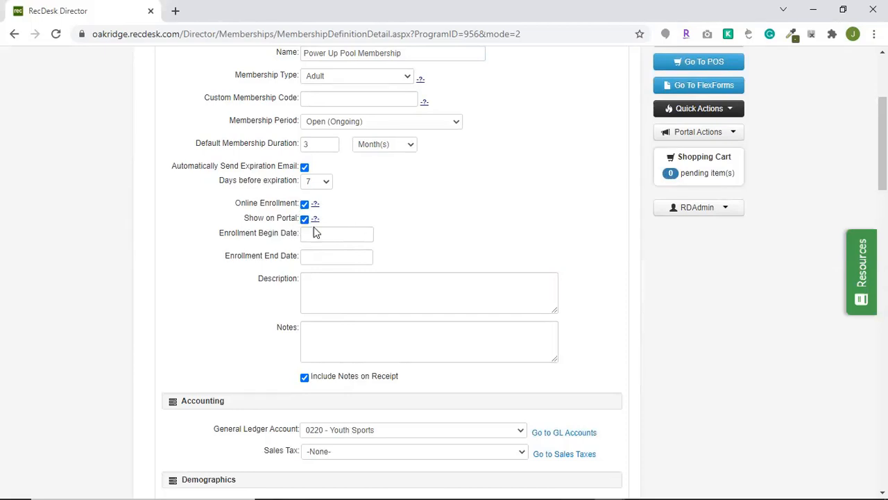
Toggle the membership's Show on Portal option off and on again.
{"action": "scroll", "coordinate": [451, 269], "scroll_direction": "down", "scroll_amount": 2}
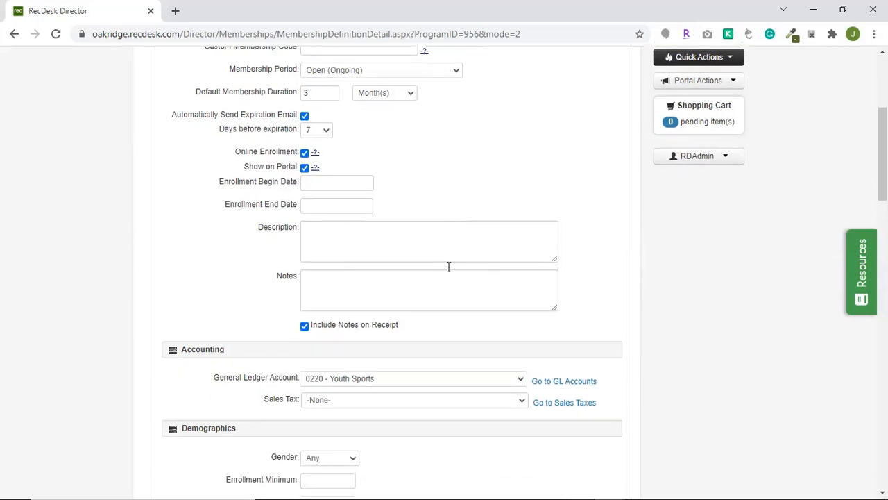
{"action": "left_click", "coordinate": [303, 89]}
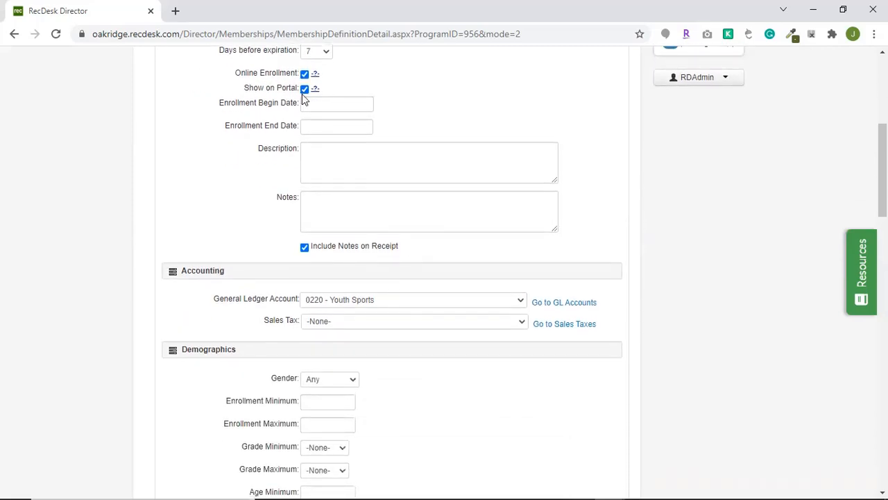
{"action": "left_click", "coordinate": [304, 88]}
Review the available general ledger accounts and sales tax options in the Accounting section.
{"action": "scroll", "coordinate": [349, 248], "scroll_direction": "down", "scroll_amount": 1}
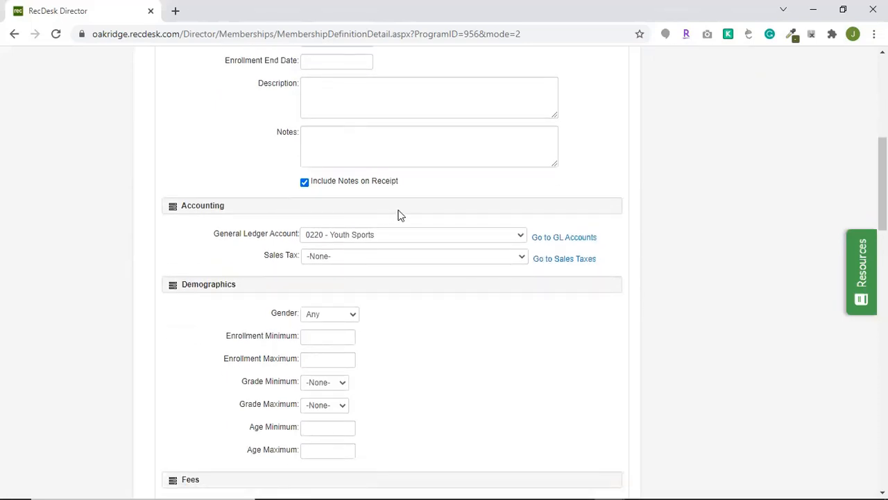
{"action": "scroll", "coordinate": [396, 225], "scroll_direction": "down", "scroll_amount": 1}
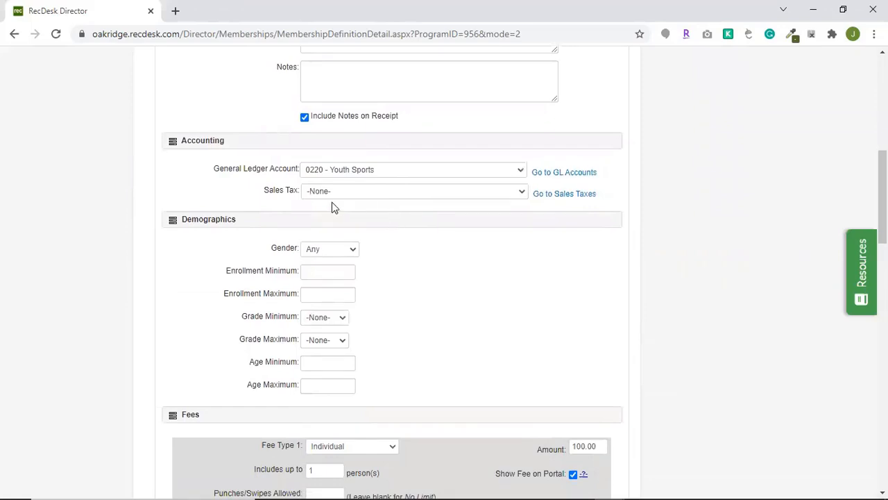
{"action": "left_click", "coordinate": [375, 171]}
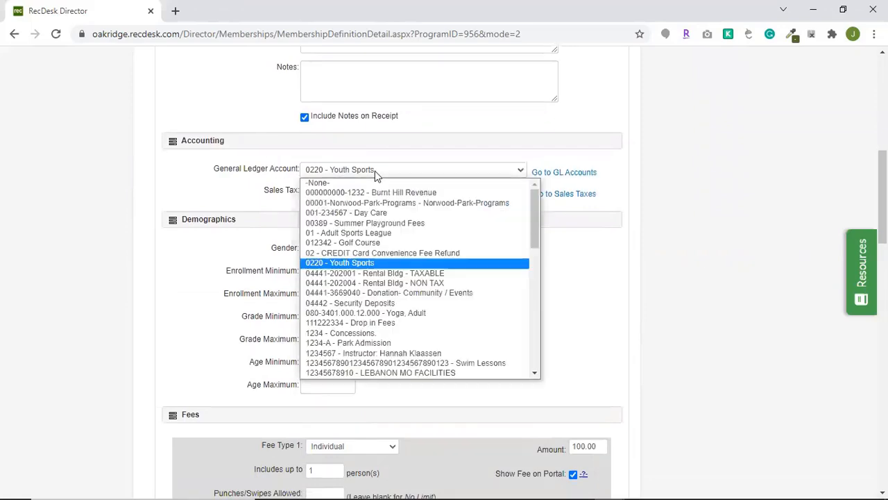
{"action": "left_click", "coordinate": [375, 171]}
{"action": "left_click", "coordinate": [374, 189]}
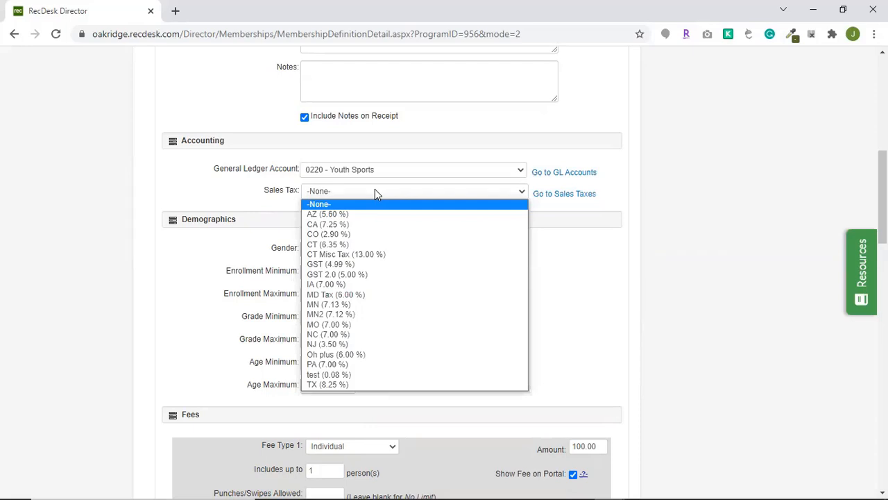
{"action": "left_click", "coordinate": [375, 190]}
Examine the gender choices and the minimum age restriction in the Demographics section.
{"action": "scroll", "coordinate": [369, 232], "scroll_direction": "down", "scroll_amount": 1}
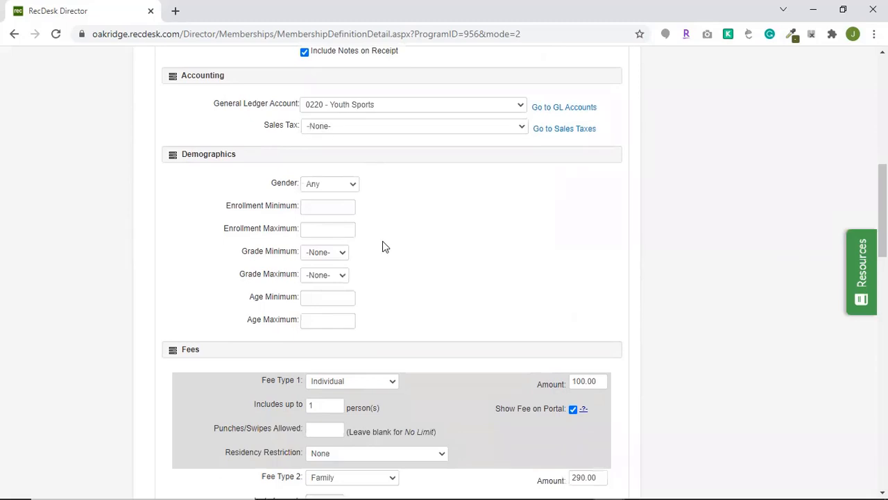
{"action": "scroll", "coordinate": [383, 247], "scroll_direction": "down", "scroll_amount": 1}
{"action": "left_click", "coordinate": [336, 120]}
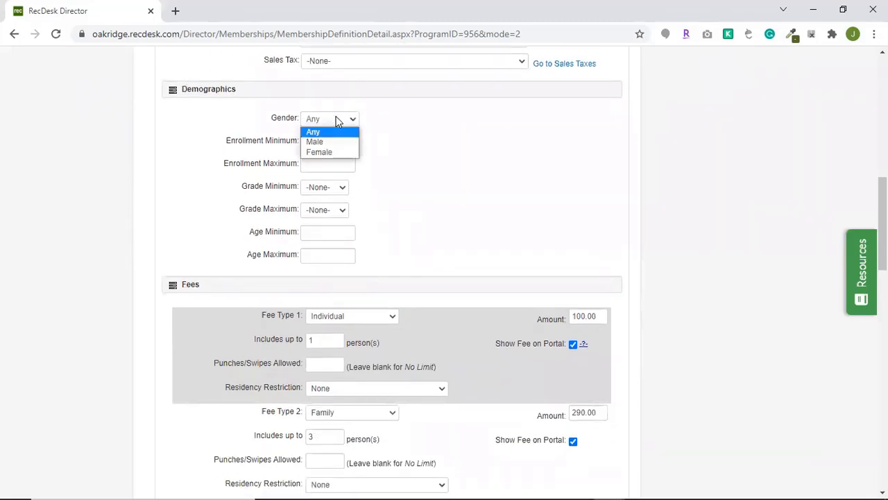
{"action": "left_click", "coordinate": [335, 118]}
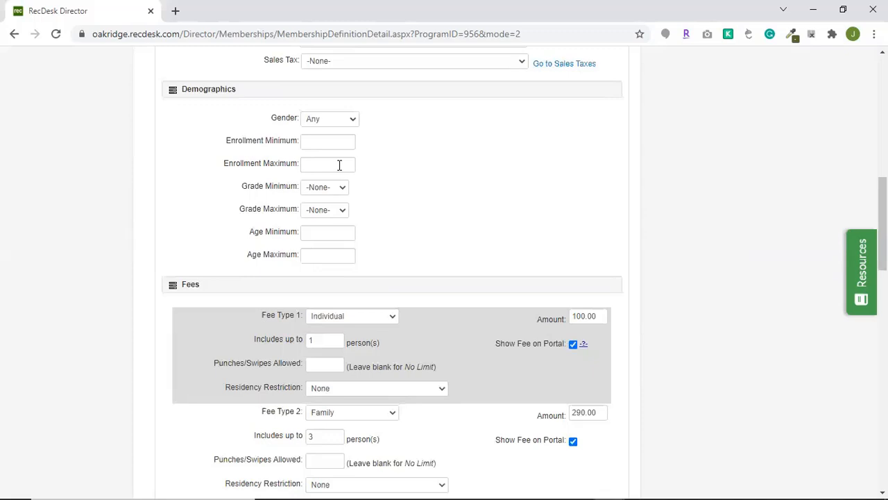
{"action": "left_click", "coordinate": [334, 238]}
{"action": "mouse_move", "coordinate": [340, 498]}
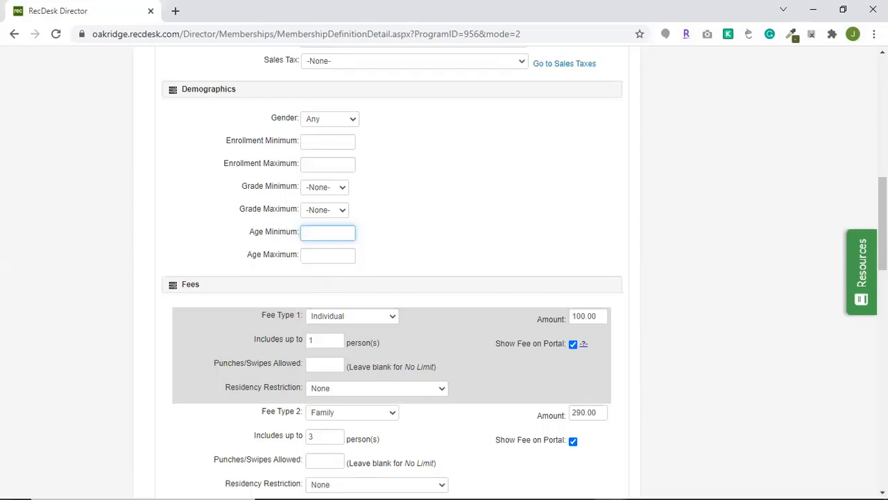
{"action": "left_click", "coordinate": [746, 396]}
Enter 15 as the punches/swipes allowed for the Family of 4 fee, and clear that limit again.
{"action": "scroll", "coordinate": [746, 395], "scroll_direction": "down", "scroll_amount": 1}
{"action": "scroll", "coordinate": [745, 396], "scroll_direction": "down", "scroll_amount": 3}
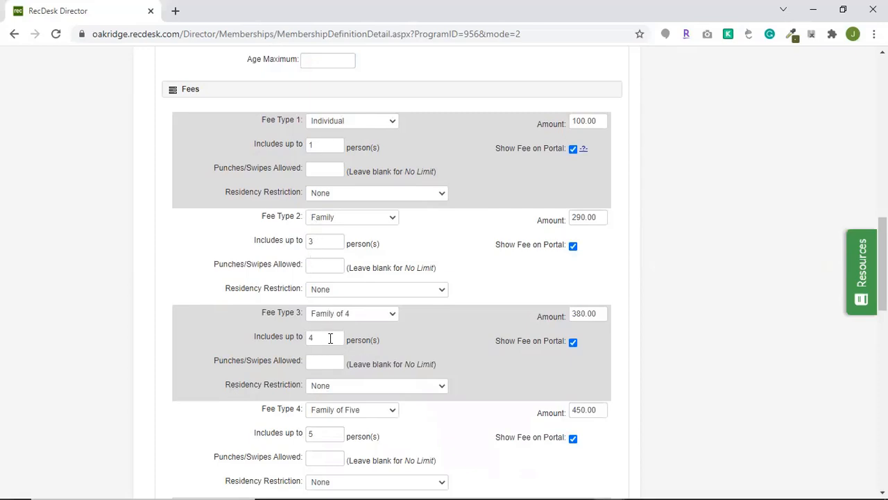
{"action": "scroll", "coordinate": [330, 338], "scroll_direction": "down", "scroll_amount": 3}
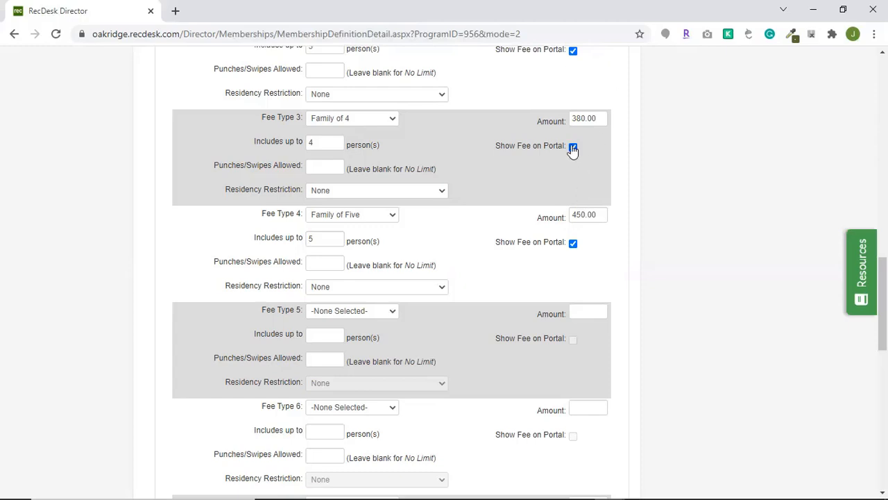
{"action": "left_click", "coordinate": [338, 166]}
{"action": "type", "text": "15"}
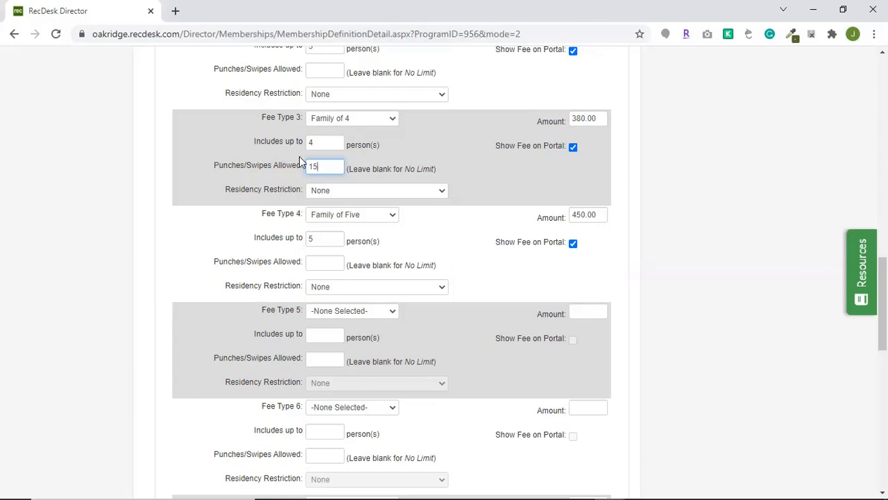
{"action": "left_click_drag", "start_coordinate": [337, 162], "coordinate": [303, 163]}
{"action": "key", "text": "BackSpace"}
Save the changes to the Power Up Pool Membership definition.
{"action": "scroll", "coordinate": [575, 323], "scroll_direction": "down", "scroll_amount": 10}
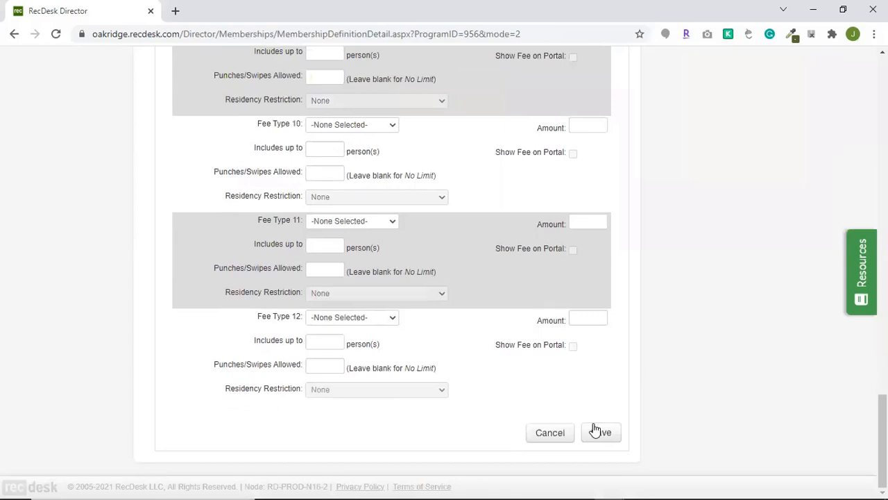
{"action": "left_click", "coordinate": [597, 431]}
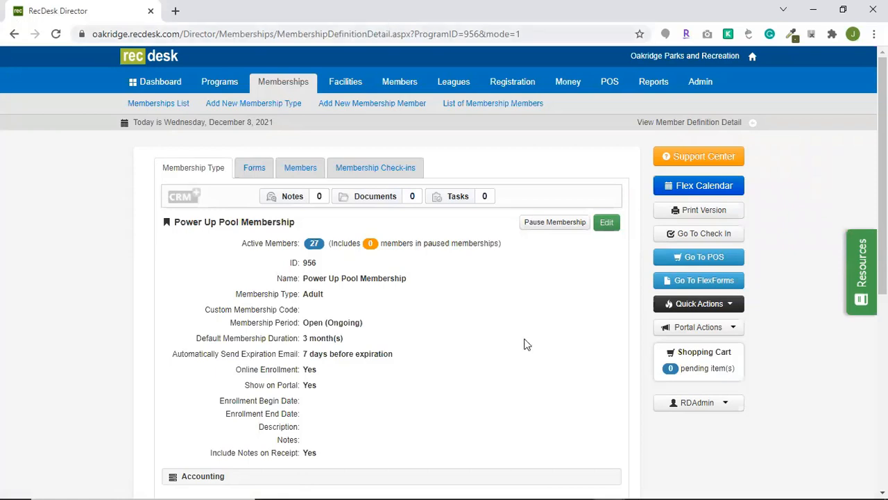
Reopen the membership definition for editing, look over the duplication option and the fields, and cancel the edit.
{"action": "left_click", "coordinate": [605, 226]}
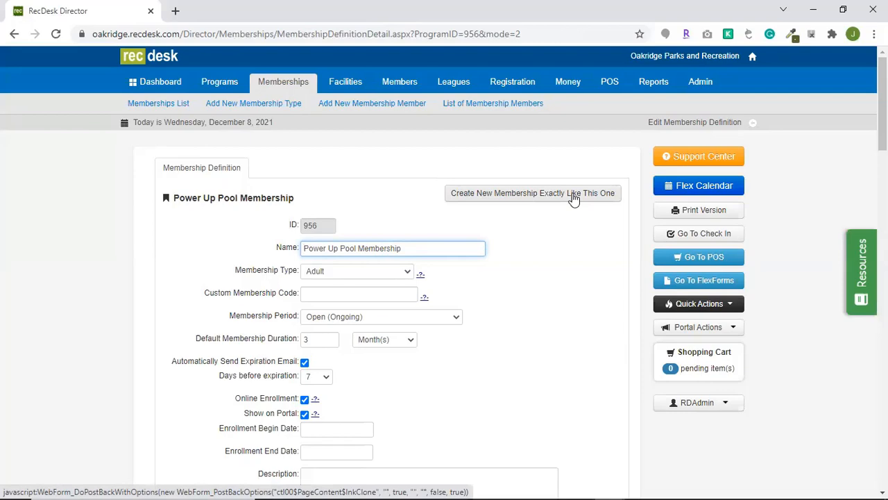
{"action": "scroll", "coordinate": [532, 398], "scroll_direction": "down", "scroll_amount": 18}
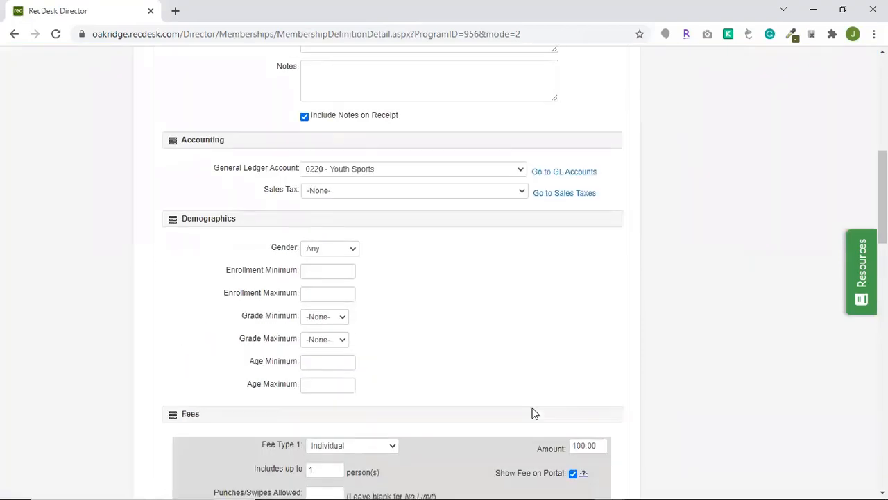
{"action": "scroll", "coordinate": [572, 442], "scroll_direction": "down", "scroll_amount": 5}
{"action": "left_click", "coordinate": [549, 436]}
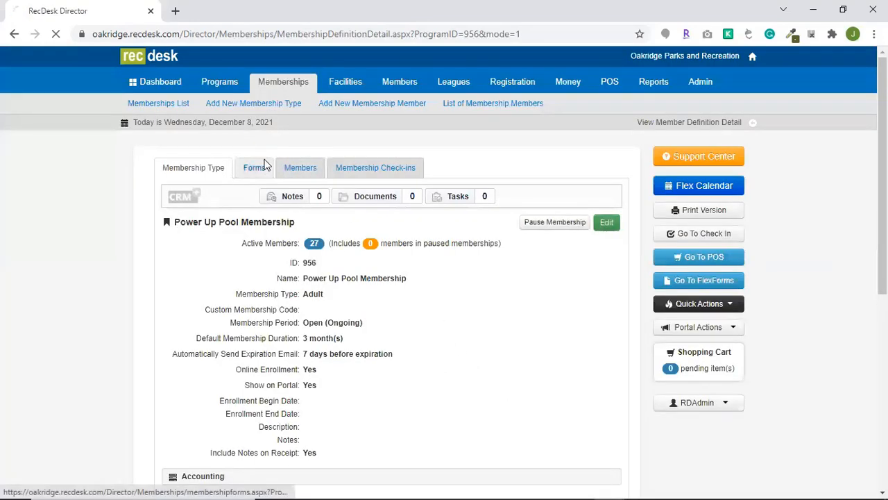
View the membership's required forms and open its list of members.
{"action": "left_click", "coordinate": [257, 167]}
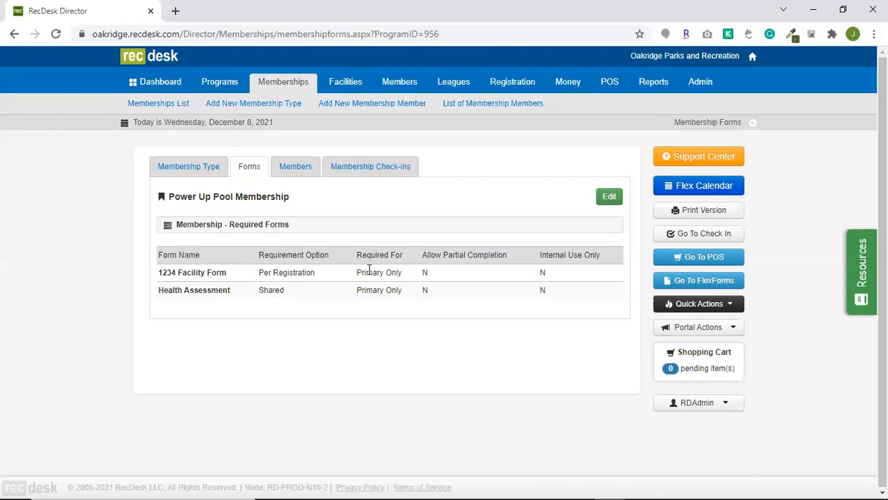
{"action": "left_click", "coordinate": [295, 166]}
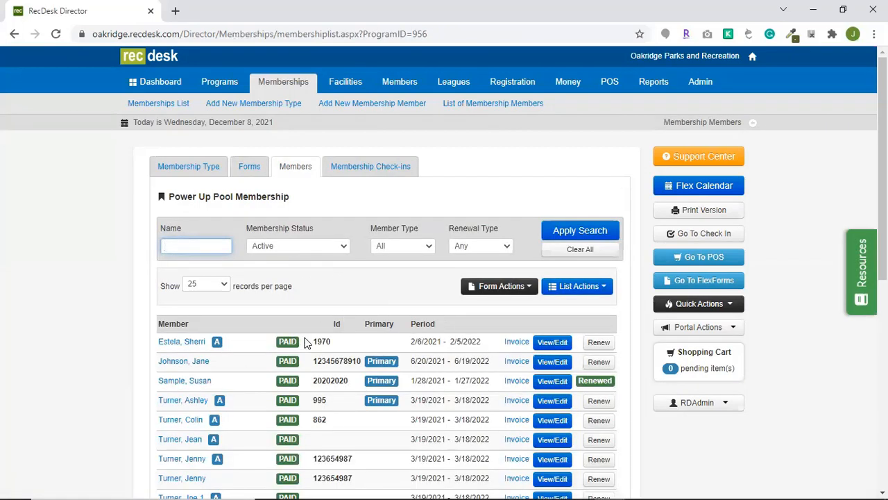
Review the member list's filter choices for membership status, member type and renewal type.
{"action": "left_click", "coordinate": [336, 246]}
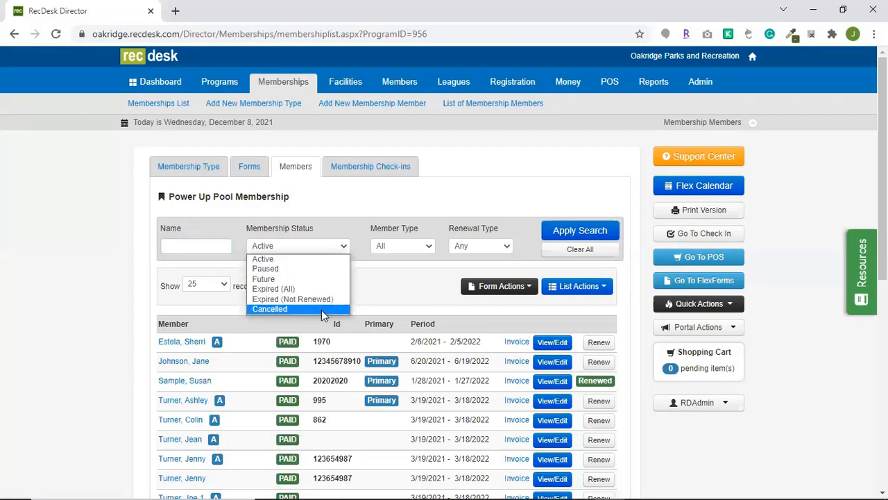
{"action": "left_click", "coordinate": [388, 287]}
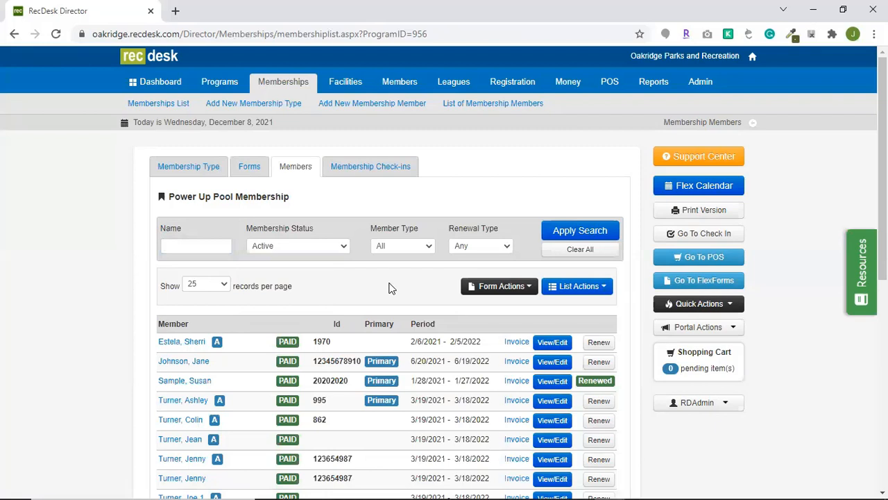
{"action": "left_click", "coordinate": [417, 249]}
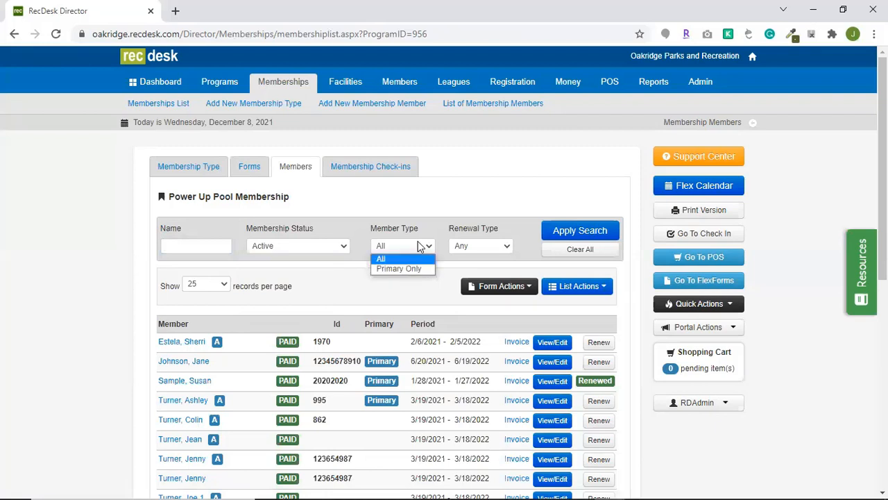
{"action": "left_click", "coordinate": [481, 248]}
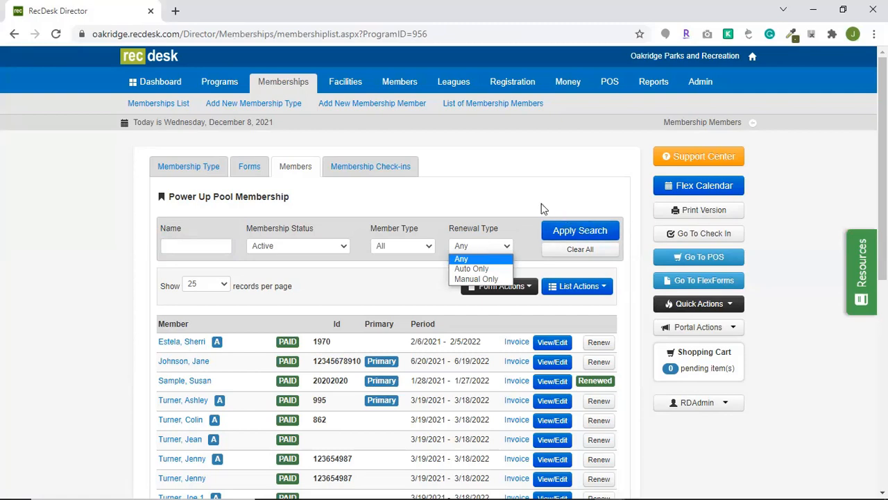
{"action": "left_click", "coordinate": [495, 206]}
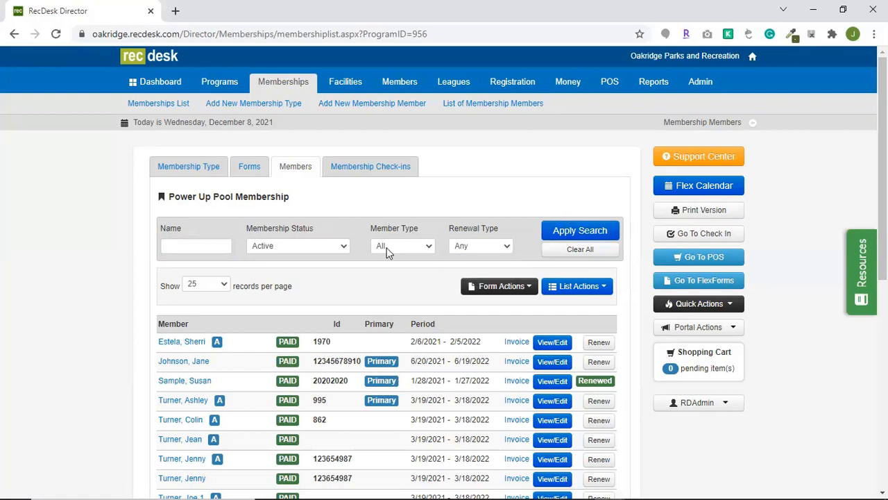
Review the member list's options for printing, exporting, emailing and texting, and its options for printing and exporting forms.
{"action": "scroll", "coordinate": [494, 271], "scroll_direction": "down", "scroll_amount": 1}
{"action": "left_click", "coordinate": [600, 221]}
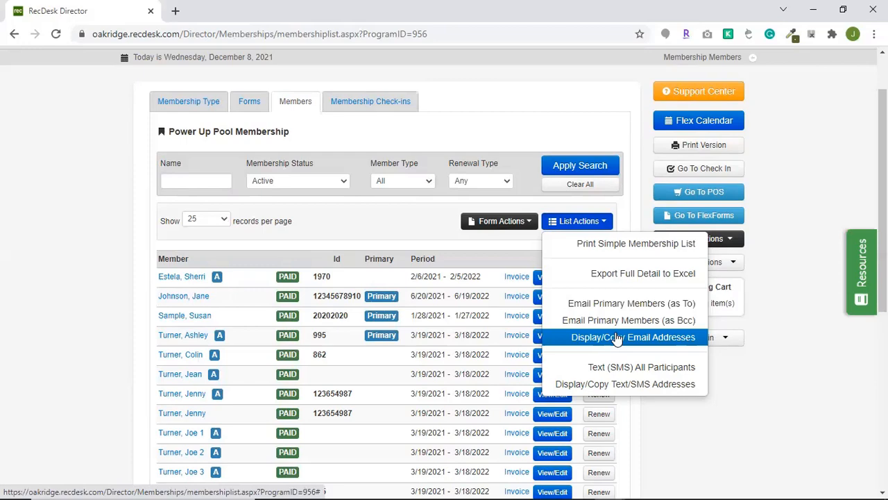
{"action": "left_click", "coordinate": [508, 116]}
{"action": "scroll", "coordinate": [502, 109], "scroll_direction": "up", "scroll_amount": 2}
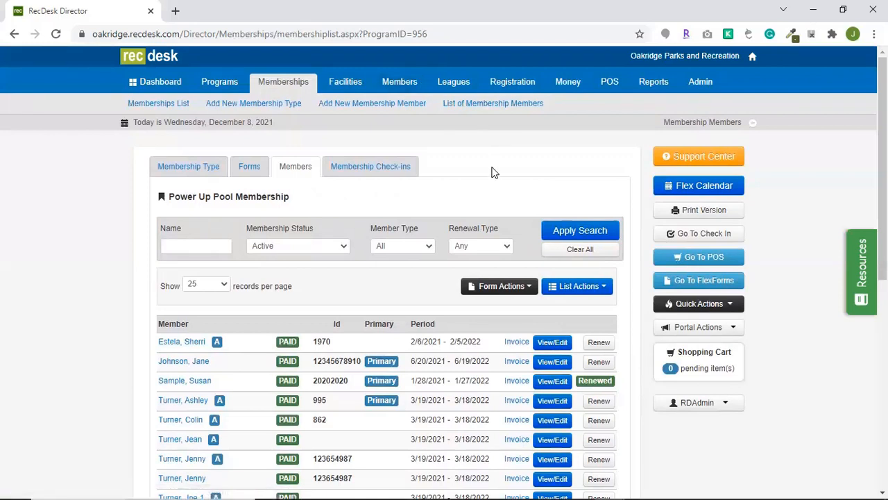
{"action": "left_click", "coordinate": [505, 291]}
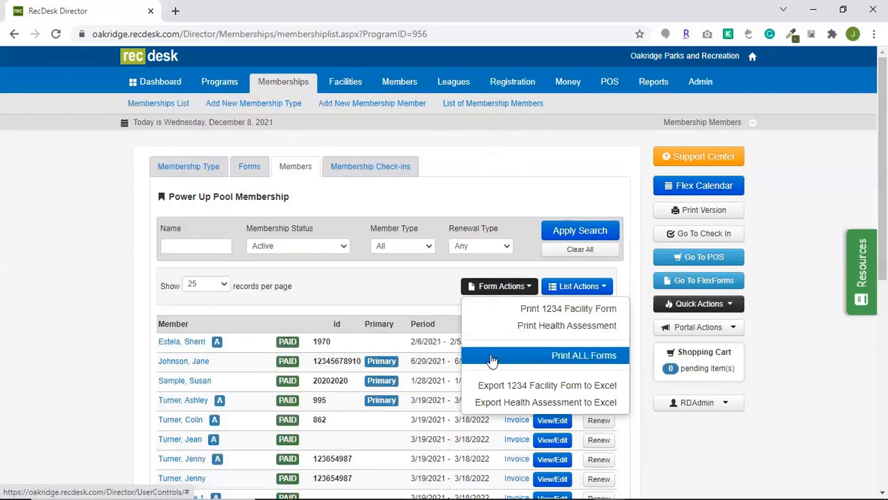
{"action": "left_click", "coordinate": [370, 290]}
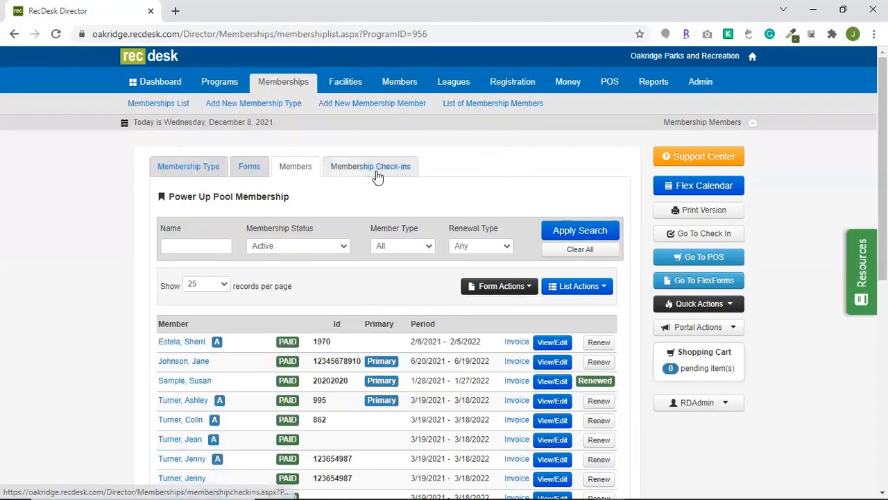
View the membership's check-ins, look through the columns offered for the check-ins extract, and cancel the extract.
{"action": "left_click", "coordinate": [376, 172]}
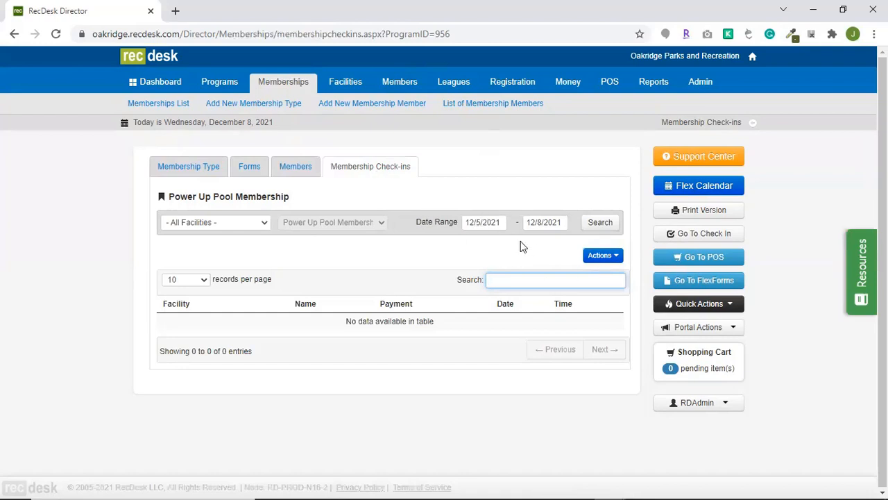
{"action": "left_click", "coordinate": [610, 254]}
{"action": "left_click", "coordinate": [620, 278]}
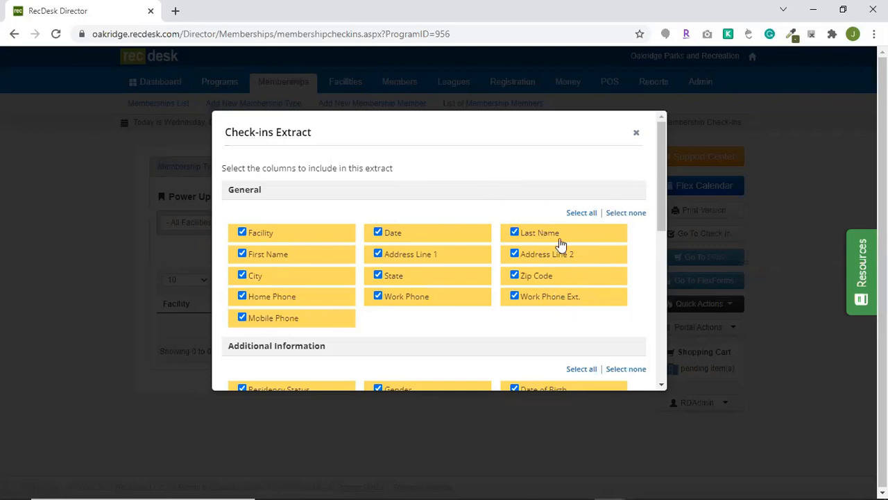
{"action": "scroll", "coordinate": [590, 301], "scroll_direction": "down", "scroll_amount": 5}
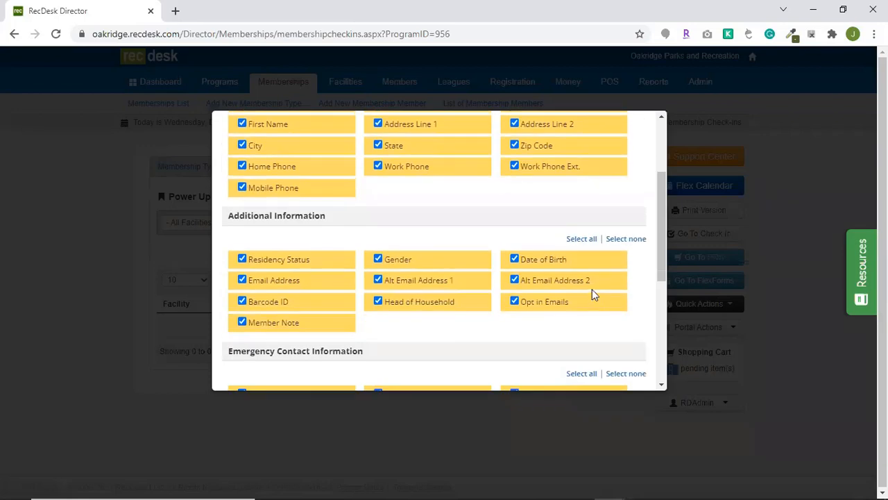
{"action": "scroll", "coordinate": [546, 297], "scroll_direction": "down", "scroll_amount": 1}
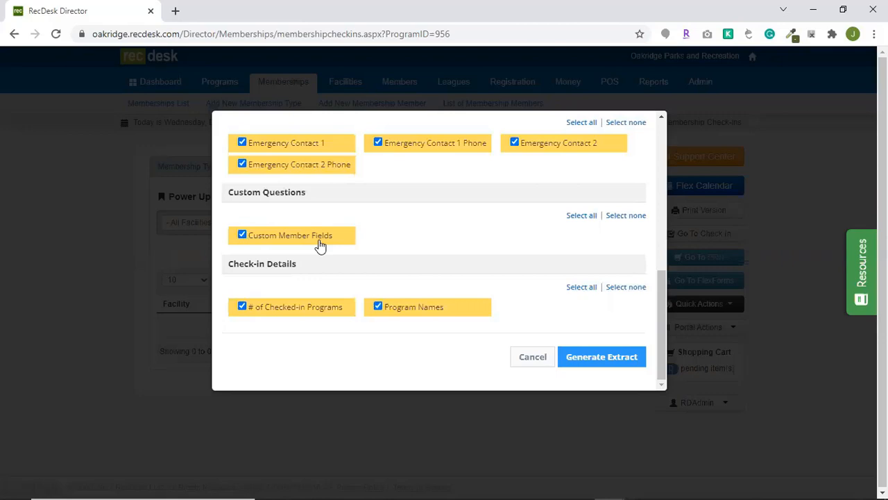
{"action": "left_click", "coordinate": [525, 357]}
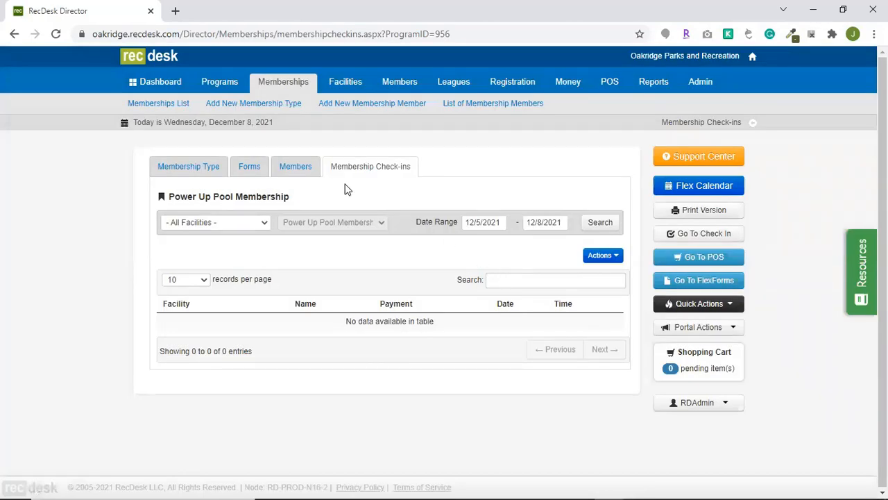
Pause the Power Up Pool Membership definition for all members, with a resume date of 12/13/2021 and no reason.
{"action": "left_click", "coordinate": [202, 172]}
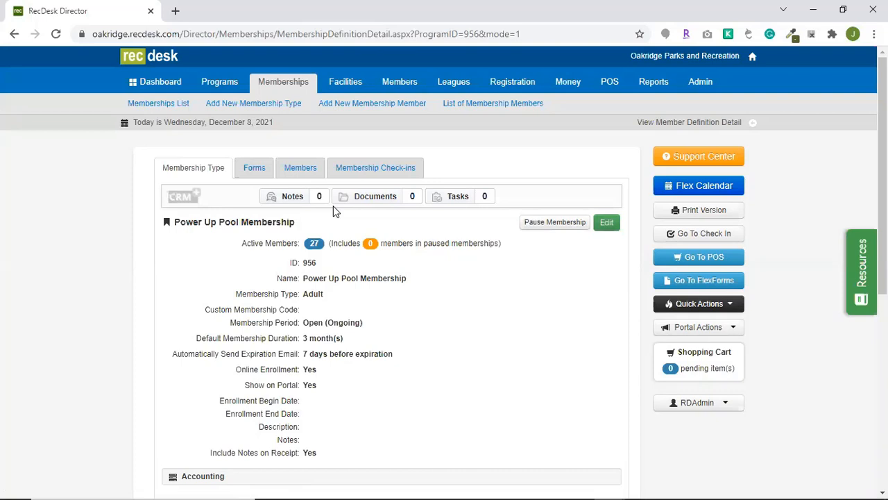
{"action": "left_click", "coordinate": [533, 223]}
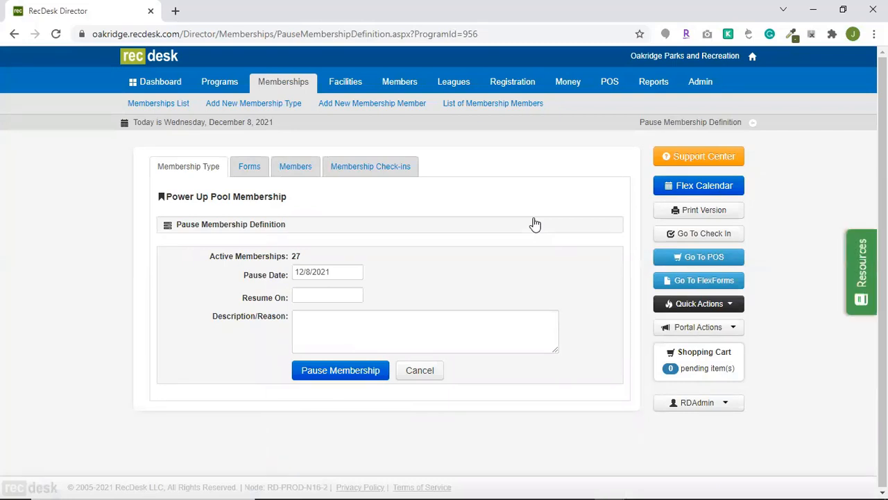
{"action": "left_click", "coordinate": [316, 298]}
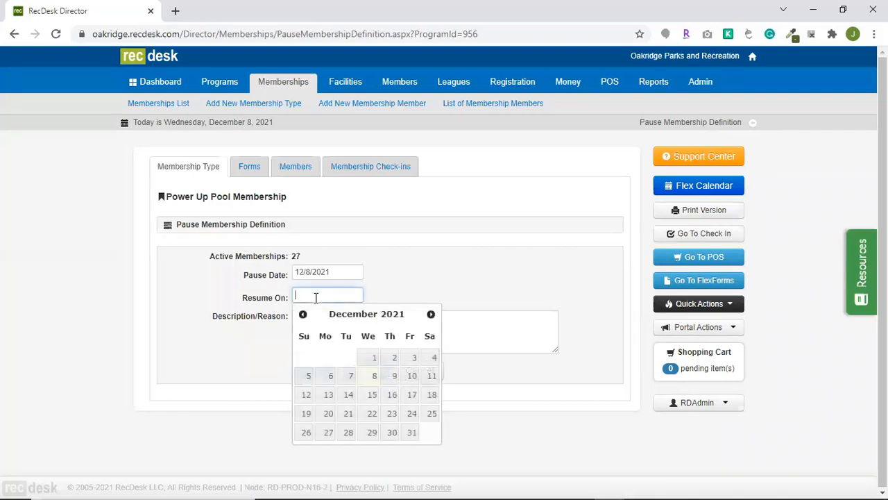
{"action": "left_click", "coordinate": [323, 394]}
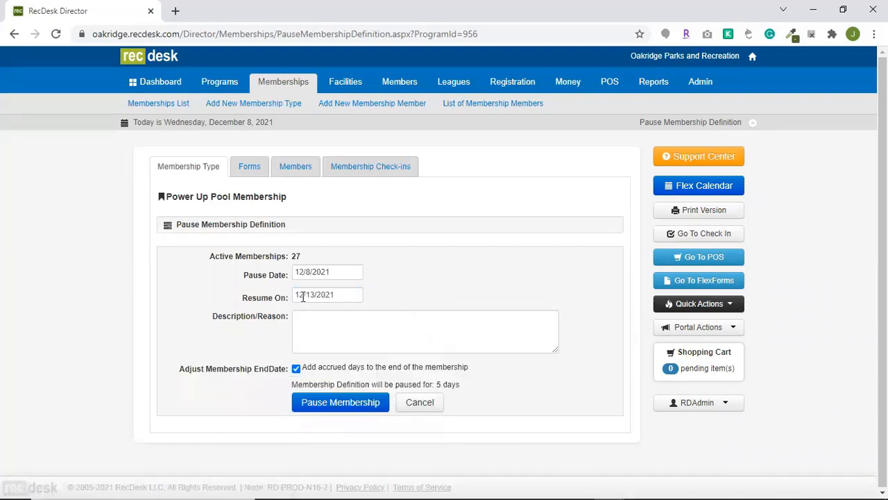
{"action": "left_click", "coordinate": [316, 334]}
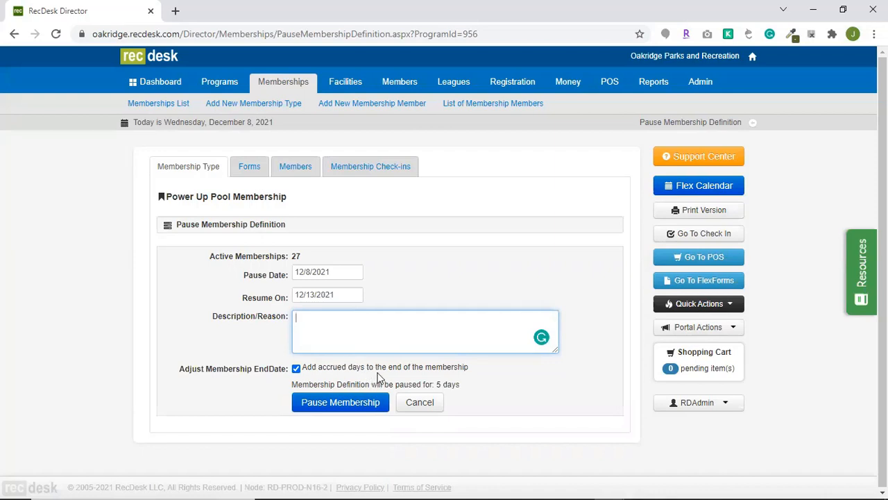
{"action": "left_click", "coordinate": [359, 409]}
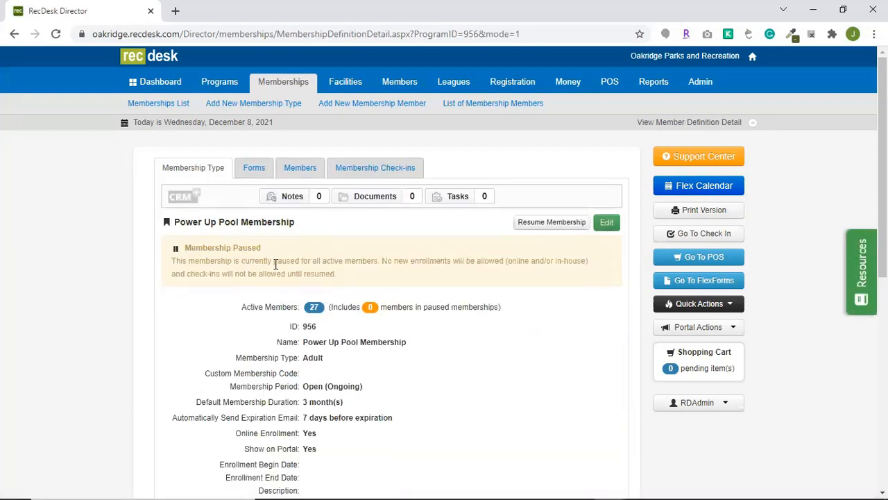
Resume the paused membership definition on 12/08/2021 without adding accrued days to the end of the membership.
{"action": "left_click", "coordinate": [150, 104]}
{"action": "left_click", "coordinate": [531, 224]}
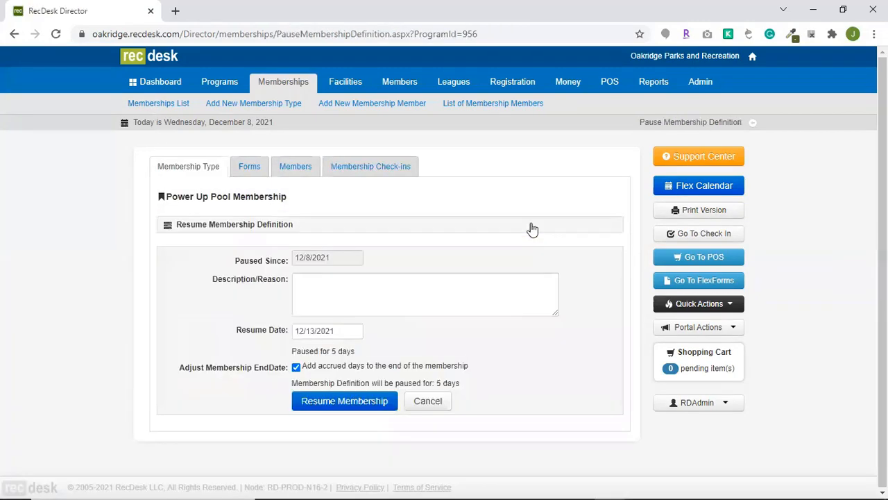
{"action": "left_click", "coordinate": [340, 333]}
{"action": "left_click", "coordinate": [372, 414]}
{"action": "left_click", "coordinate": [295, 366]}
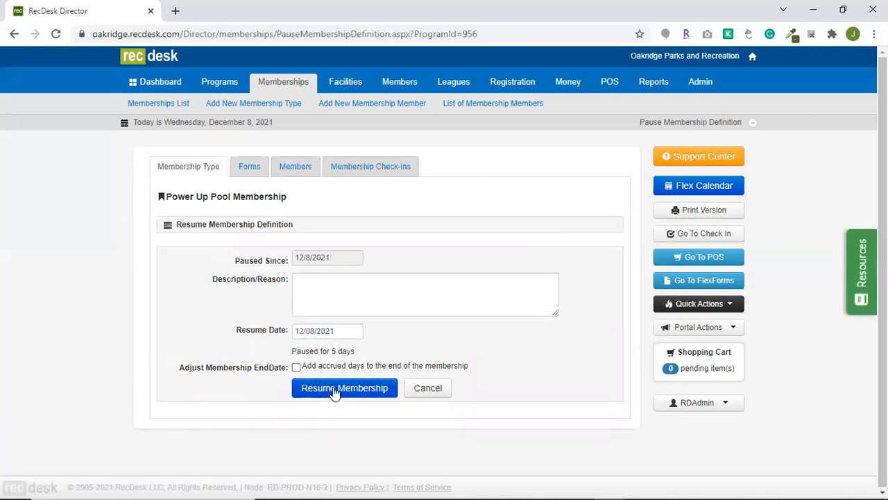
{"action": "left_click", "coordinate": [334, 391]}
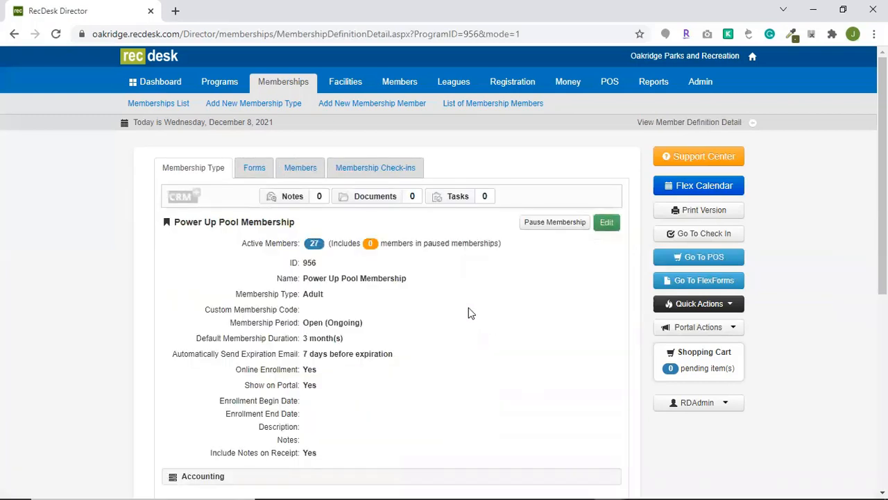
Pause the individual membership of the primary member whose period is 6/20/2021 - 6/19/2022, giving "deployment" as the reason.
{"action": "left_click", "coordinate": [300, 167]}
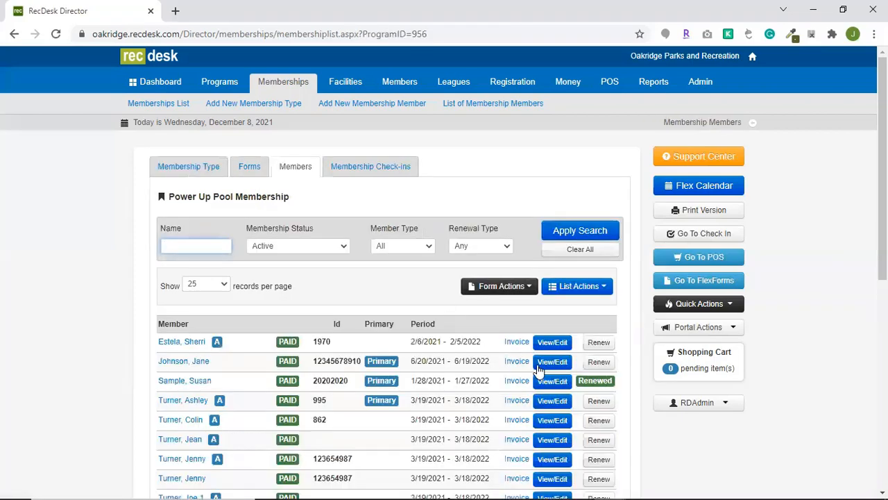
{"action": "left_click", "coordinate": [548, 362]}
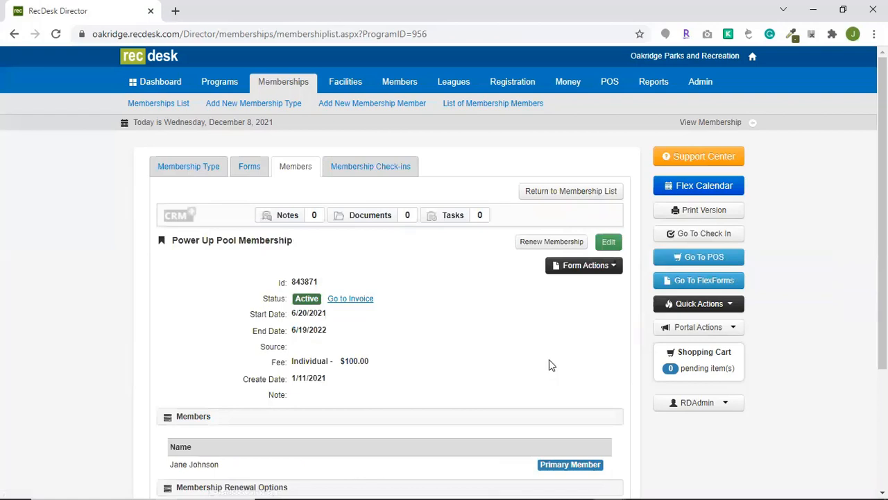
{"action": "left_click", "coordinate": [610, 243]}
{"action": "left_click", "coordinate": [422, 244]}
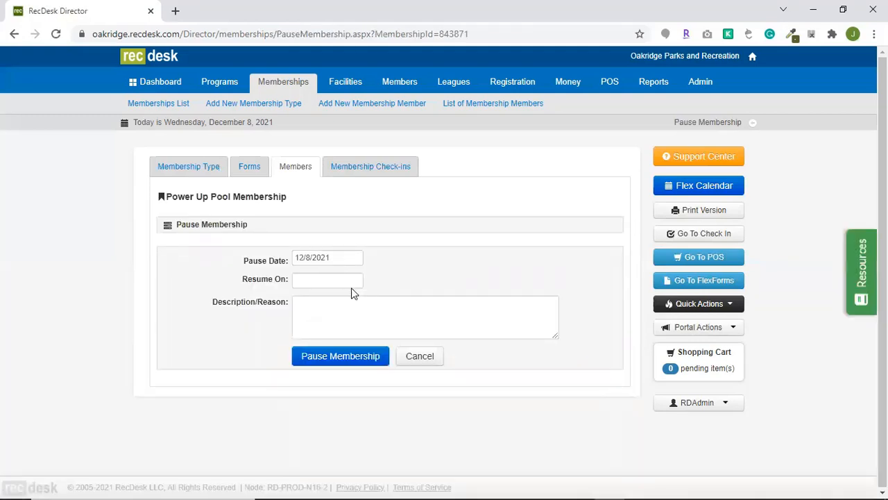
{"action": "left_click", "coordinate": [326, 314]}
{"action": "type", "text": "deployment"}
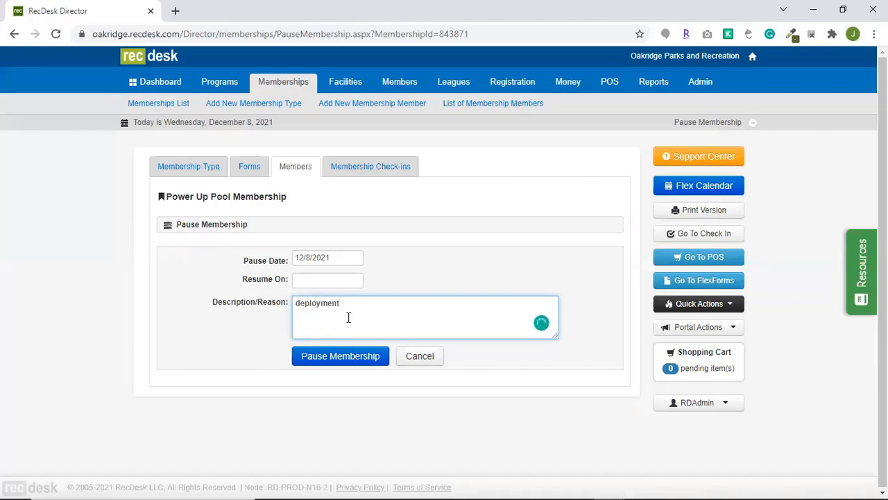
{"action": "left_click", "coordinate": [337, 357]}
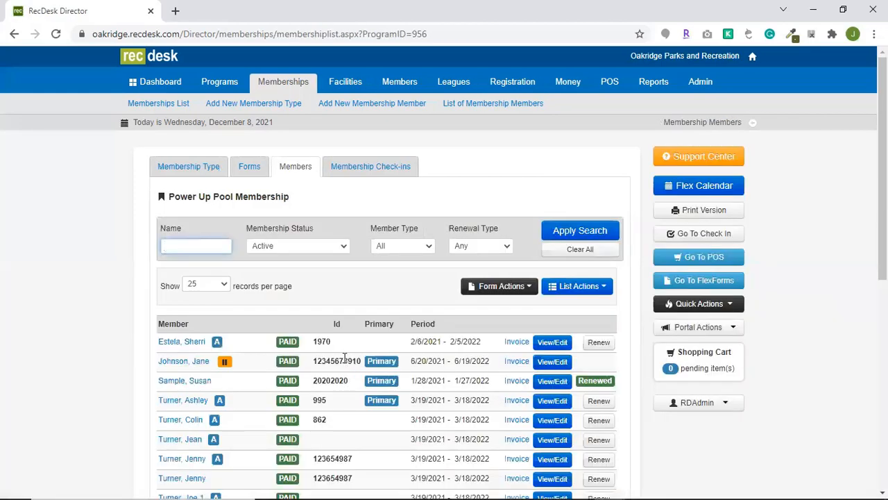
Open the paused member's membership details, review the pause history, and return to the membership list.
{"action": "left_click", "coordinate": [545, 364]}
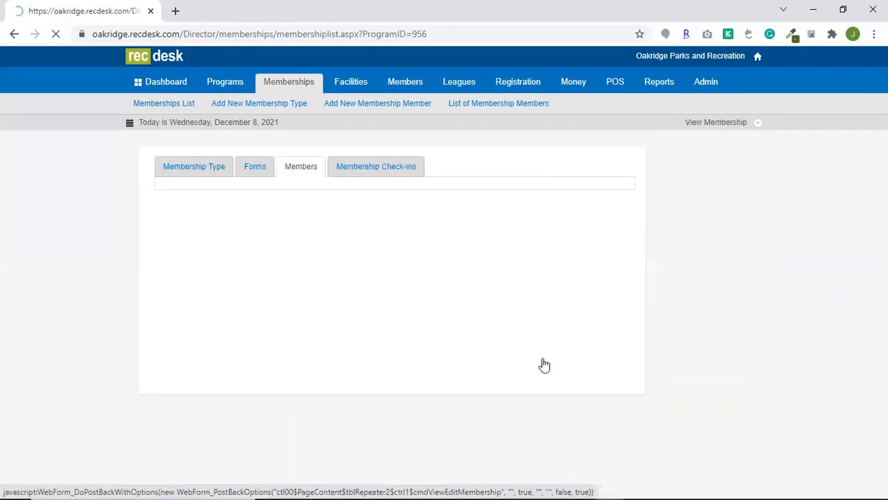
{"action": "scroll", "coordinate": [412, 372], "scroll_direction": "down", "scroll_amount": 2}
{"action": "scroll", "coordinate": [412, 371], "scroll_direction": "down", "scroll_amount": 1}
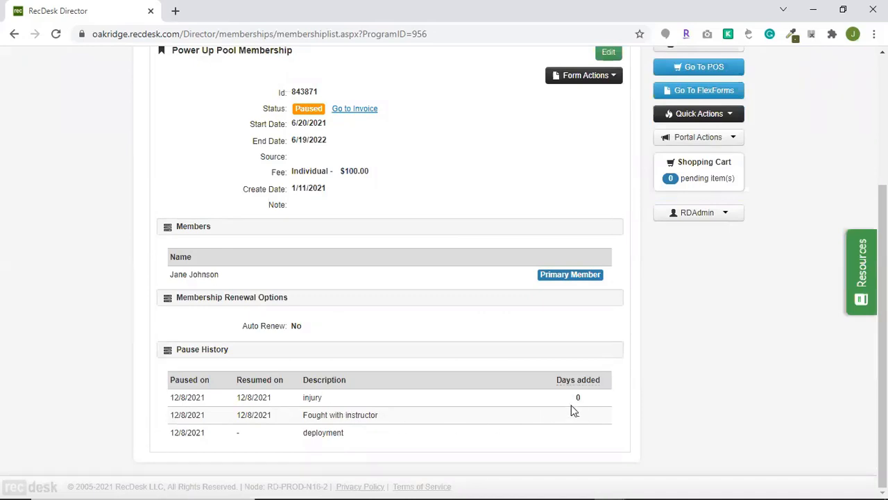
{"action": "scroll", "coordinate": [451, 345], "scroll_direction": "up", "scroll_amount": 2}
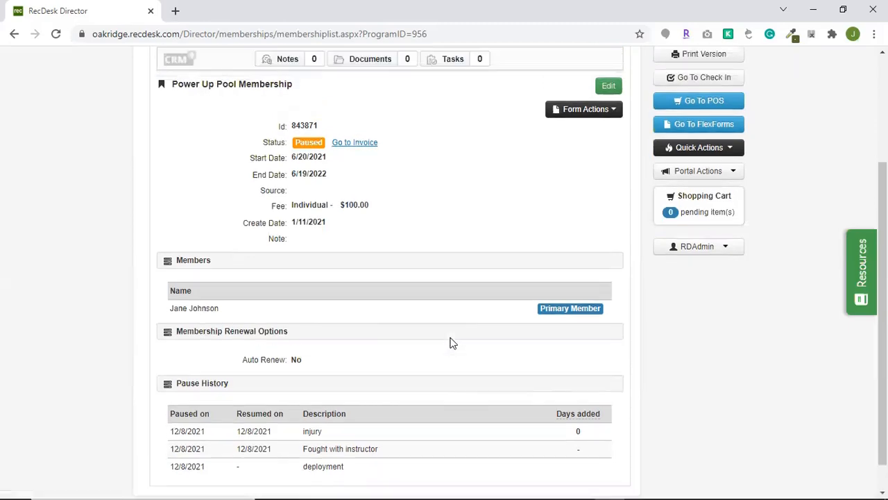
{"action": "left_click", "coordinate": [561, 133]}
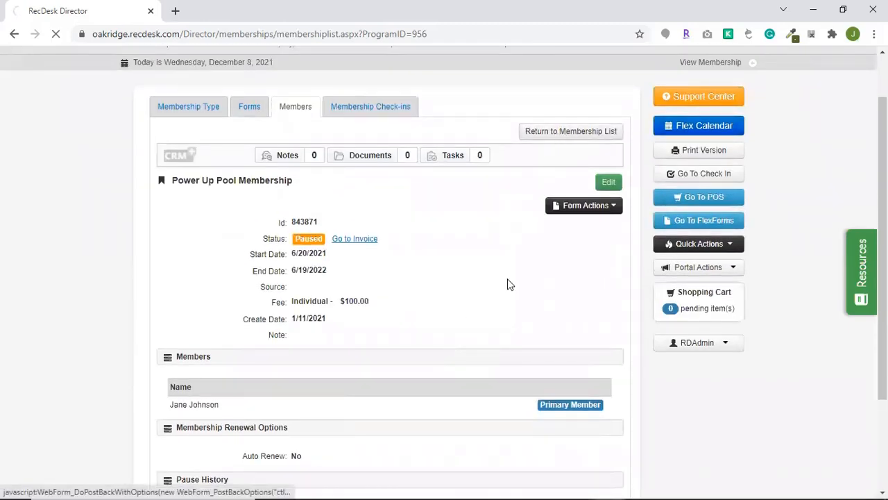
Check the meaning of the auto-renewal and pause icons beside names in the member list.
{"action": "scroll", "coordinate": [288, 349], "scroll_direction": "down", "scroll_amount": 1}
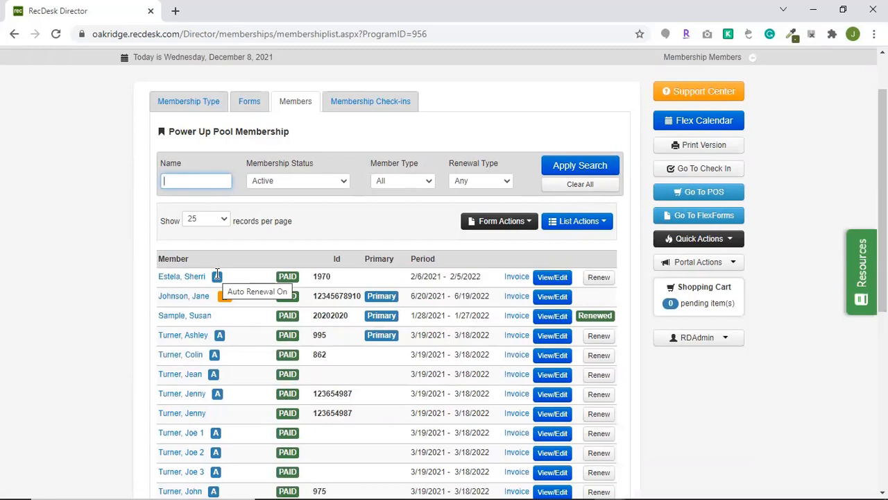
{"action": "mouse_move", "coordinate": [224, 298]}
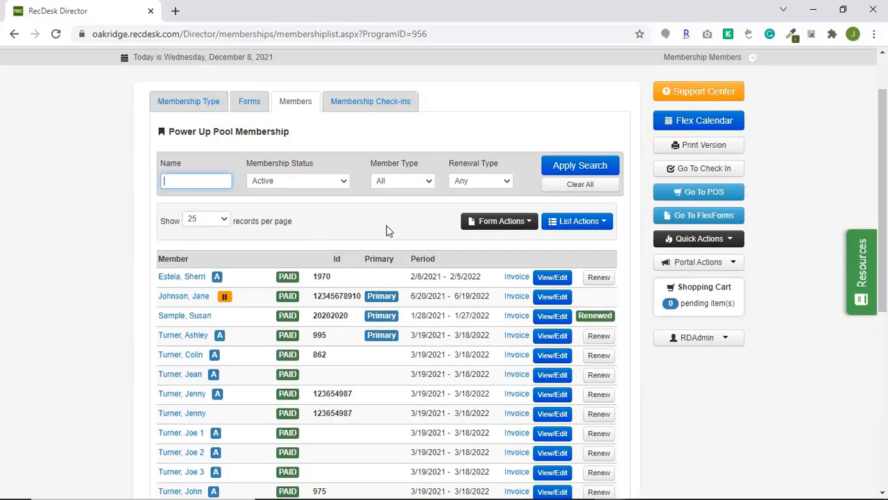
{"action": "scroll", "coordinate": [387, 231], "scroll_direction": "up", "scroll_amount": 1}
{"action": "scroll", "coordinate": [387, 231], "scroll_direction": "up", "scroll_amount": 1}
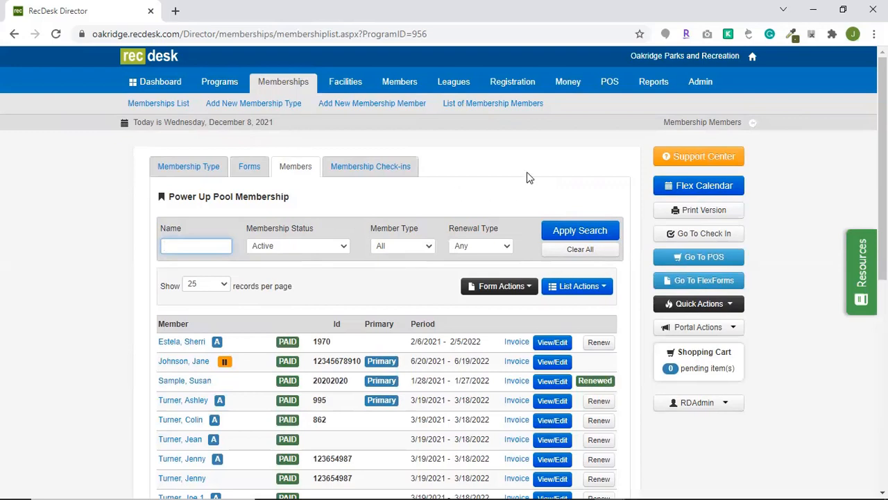
Start a new payment plan template and name it "yearly".
{"action": "left_click", "coordinate": [570, 86]}
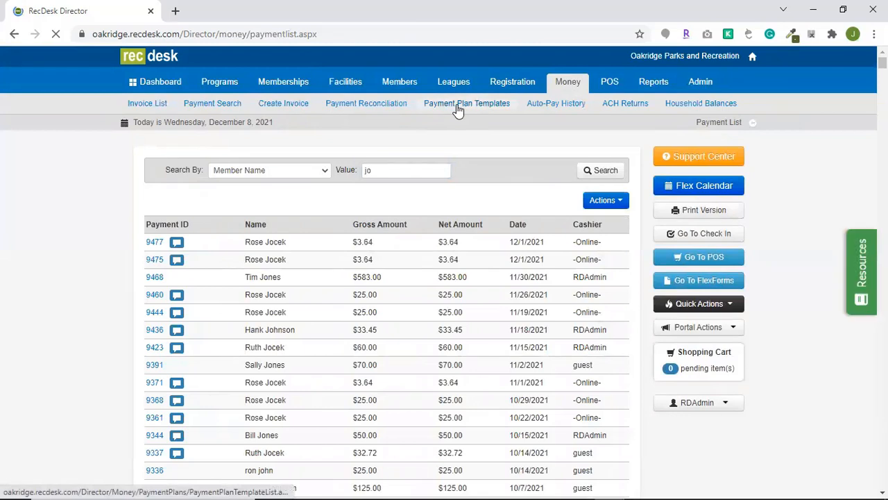
{"action": "left_click", "coordinate": [461, 104]}
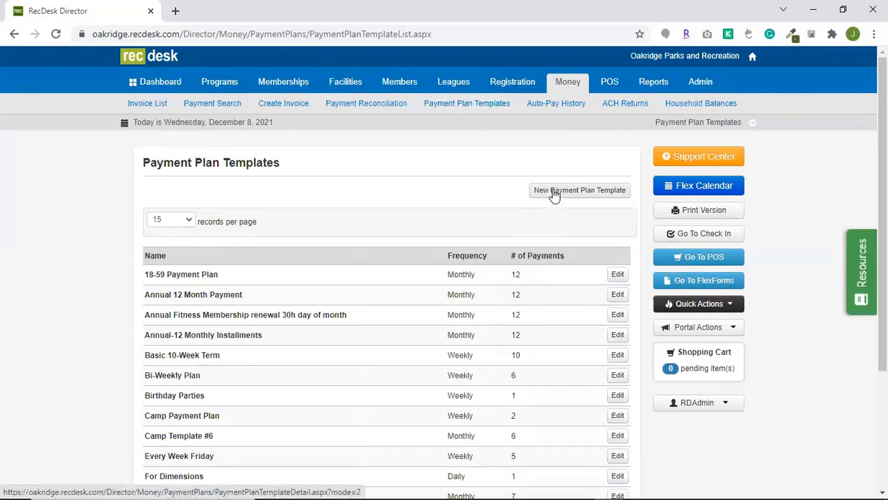
{"action": "left_click", "coordinate": [554, 194]}
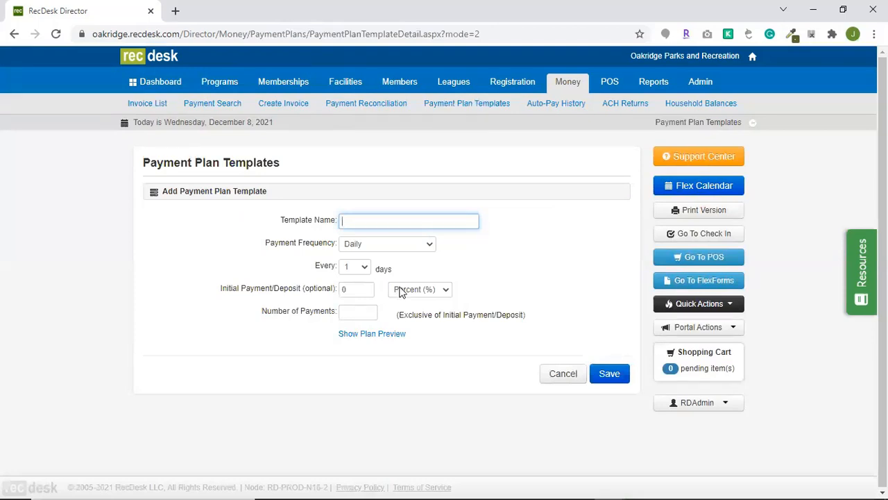
{"action": "type", "text": "monthly"}
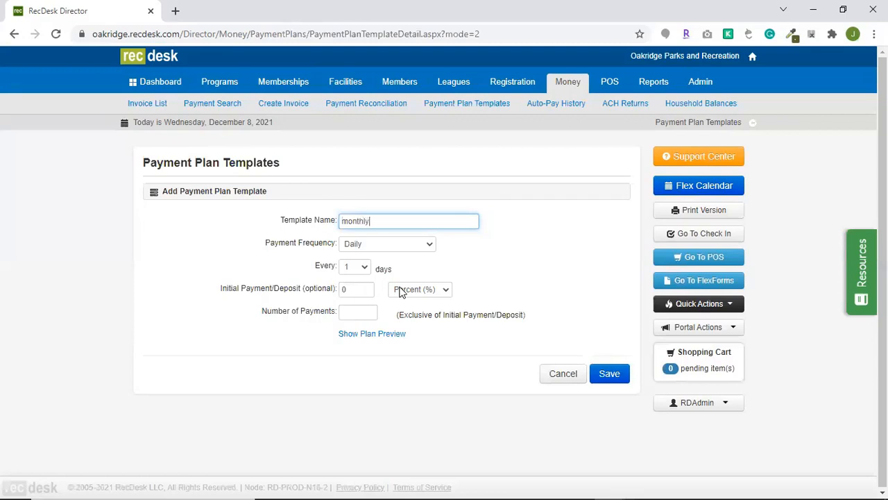
{"action": "left_click", "coordinate": [357, 312]}
{"action": "type", "text": "1"}
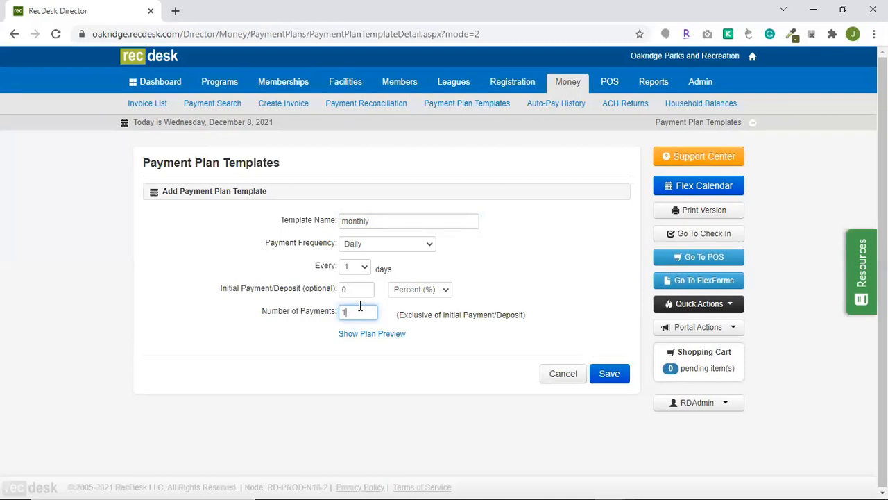
{"action": "double_click", "coordinate": [374, 220]}
{"action": "type", "text": "yearly"}
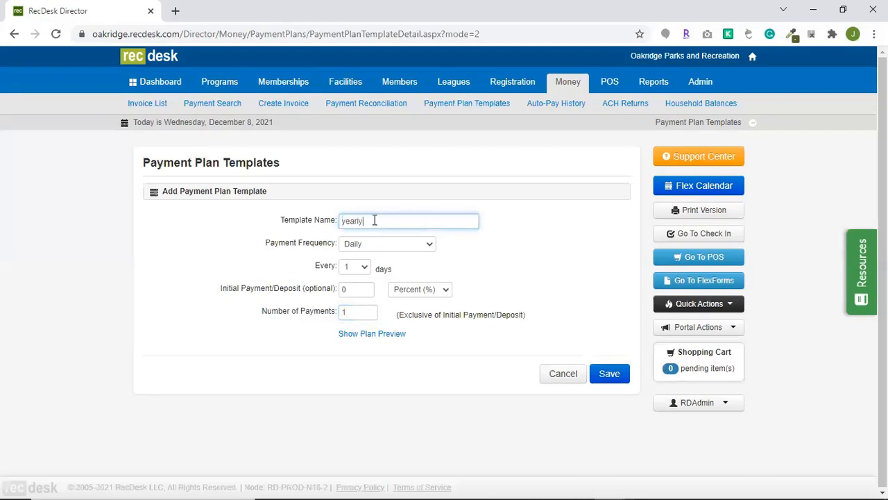
Set the template's payment frequency to Monthly, every 1 month based on the invoice/renewal date, with 12 payments.
{"action": "left_click", "coordinate": [378, 244]}
{"action": "left_click", "coordinate": [368, 274]}
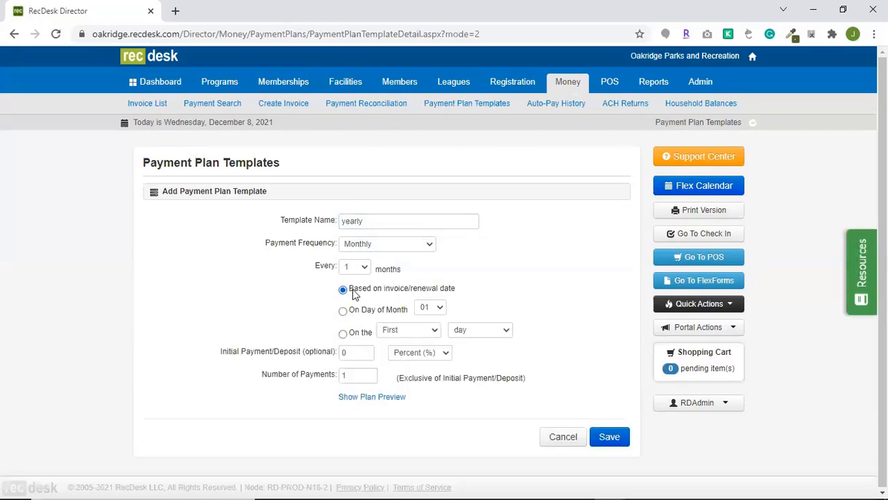
{"action": "left_click", "coordinate": [435, 310]}
{"action": "left_click", "coordinate": [435, 313]}
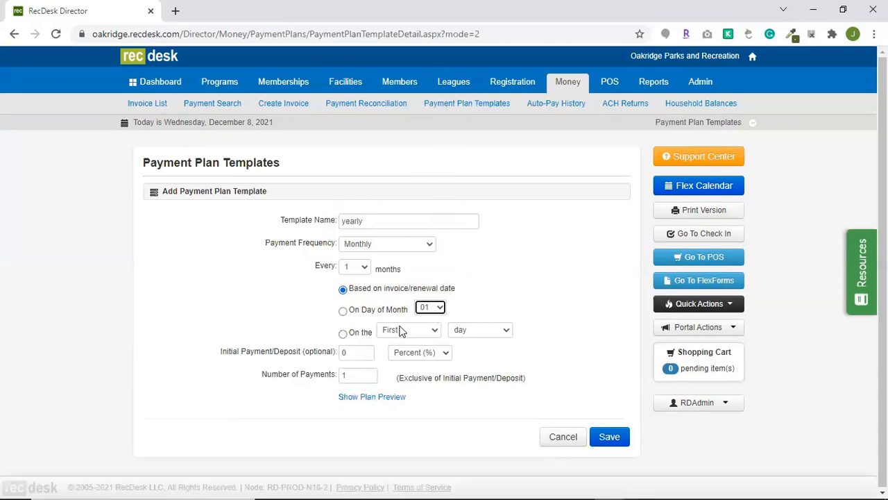
{"action": "left_click", "coordinate": [361, 374]}
{"action": "type", "text": "2"}
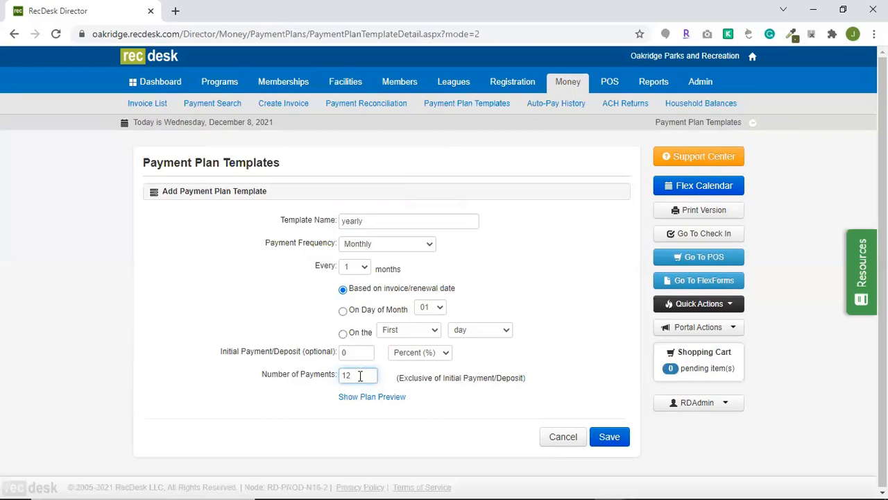
Preview the payment plan's due dates and amounts, and save the template.
{"action": "left_click", "coordinate": [372, 396]}
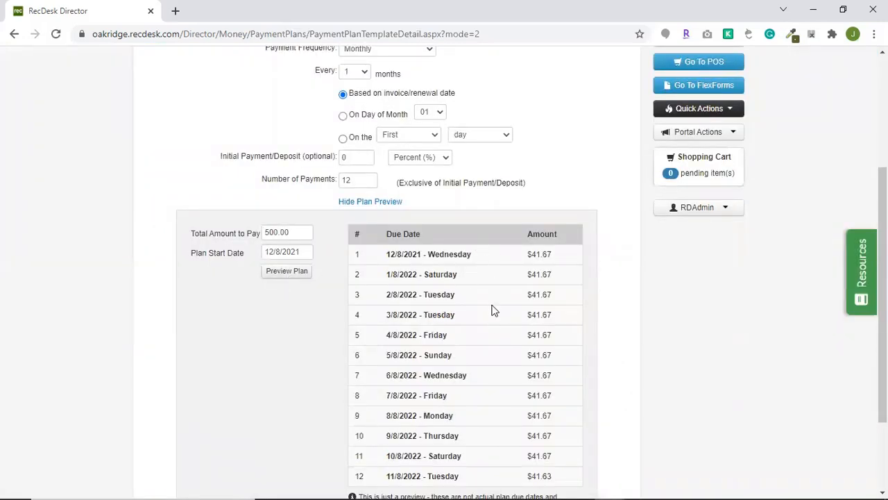
{"action": "scroll", "coordinate": [436, 430], "scroll_direction": "down", "scroll_amount": 2}
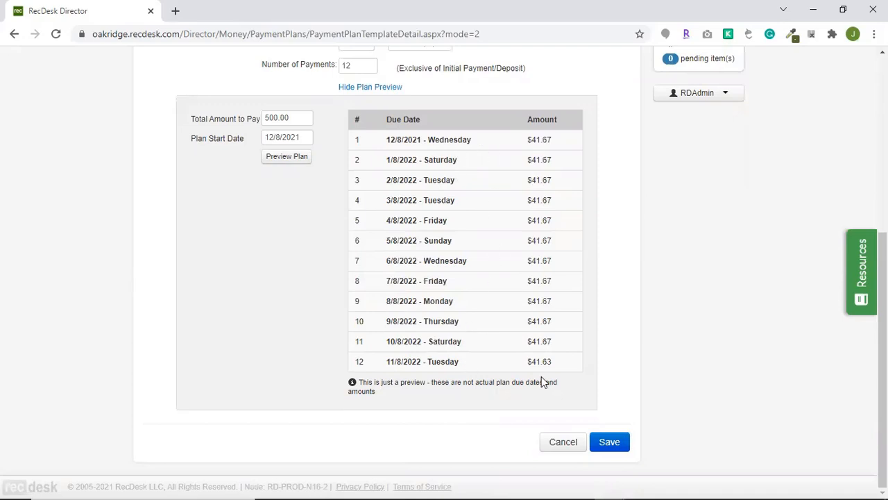
{"action": "left_click", "coordinate": [607, 438]}
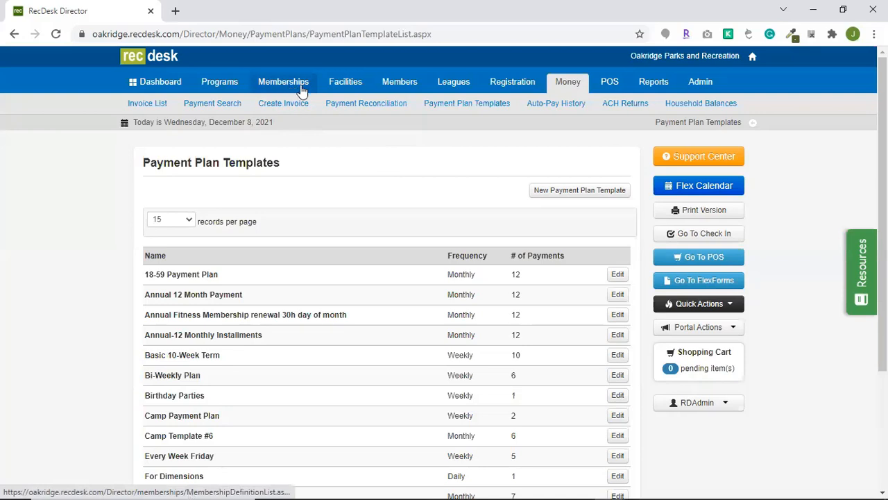
Open the "Court 1 (1/2 day)" online availability schedule of the *Basketball Court 1 facility.
{"action": "left_click", "coordinate": [361, 83]}
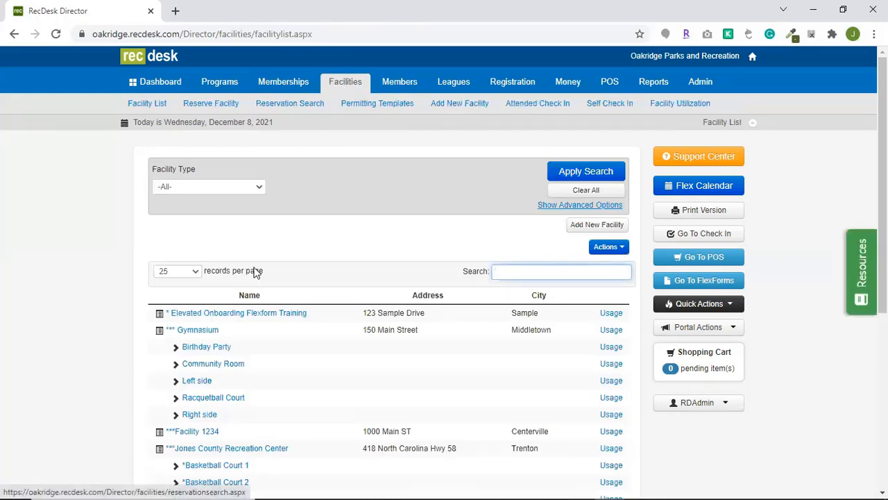
{"action": "left_click", "coordinate": [229, 466]}
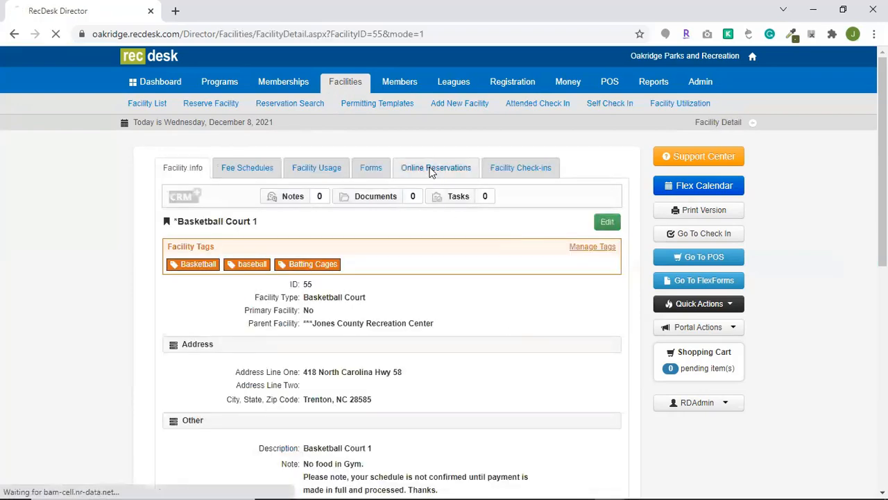
{"action": "left_click", "coordinate": [430, 170]}
{"action": "left_click", "coordinate": [201, 340]}
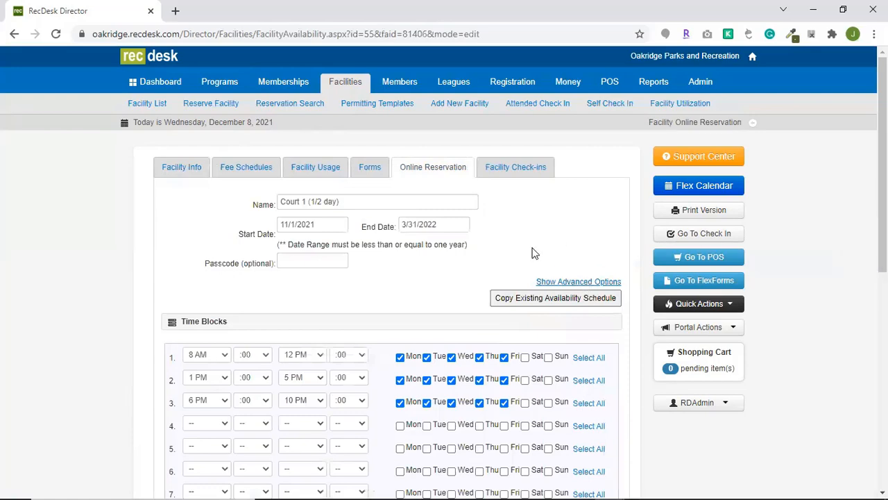
Review the membership restrictions in the availability schedule's advanced options and save the schedule.
{"action": "left_click", "coordinate": [567, 283]}
{"action": "scroll", "coordinate": [428, 297], "scroll_direction": "down", "scroll_amount": 3}
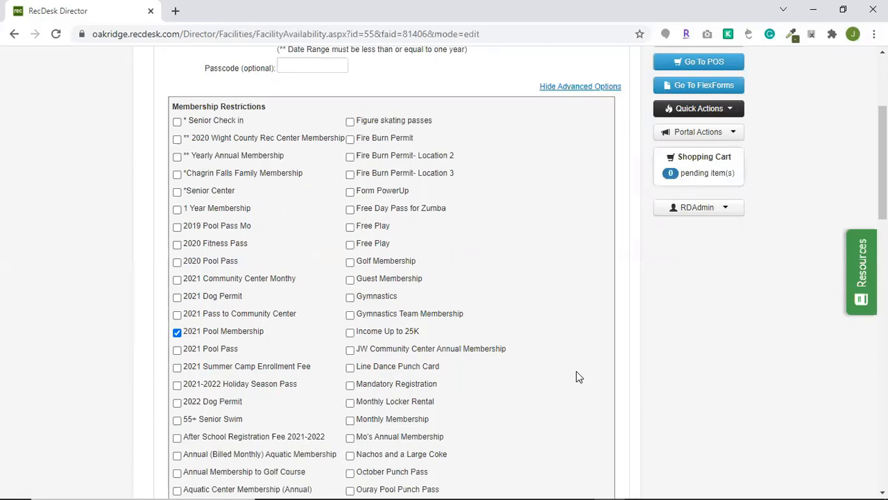
{"action": "scroll", "coordinate": [576, 377], "scroll_direction": "down", "scroll_amount": 10}
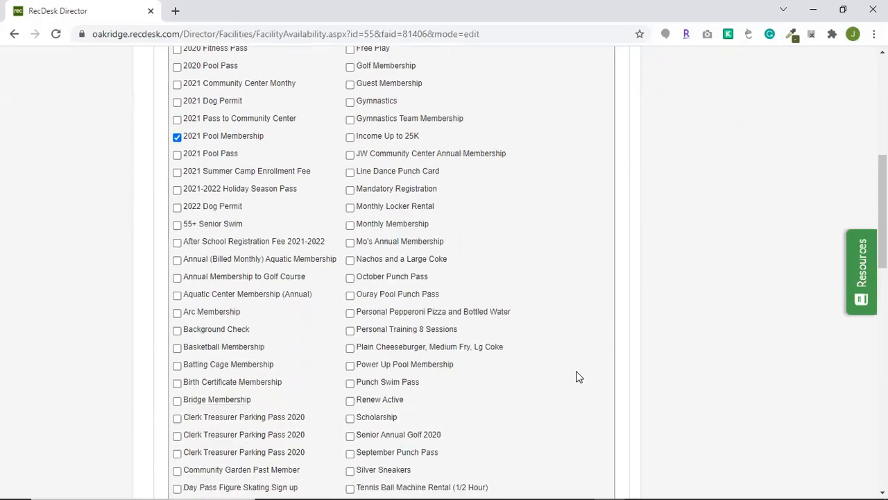
{"action": "scroll", "coordinate": [576, 376], "scroll_direction": "down", "scroll_amount": 5}
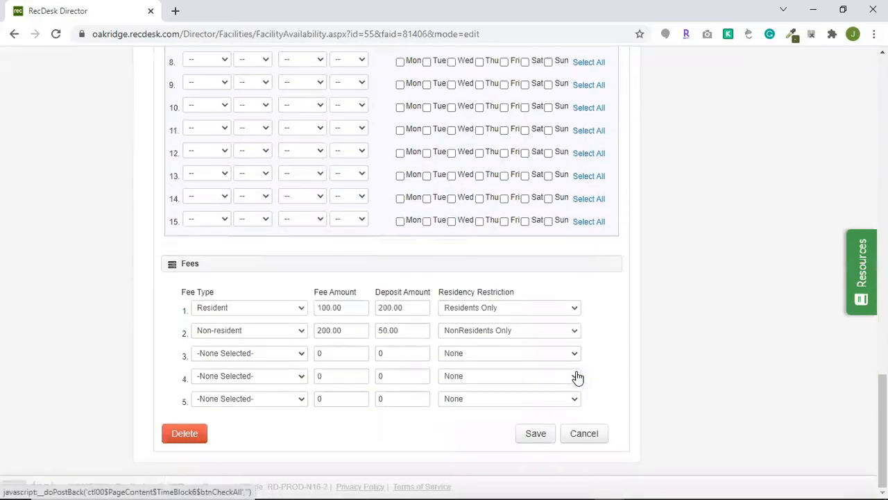
{"action": "left_click", "coordinate": [541, 430]}
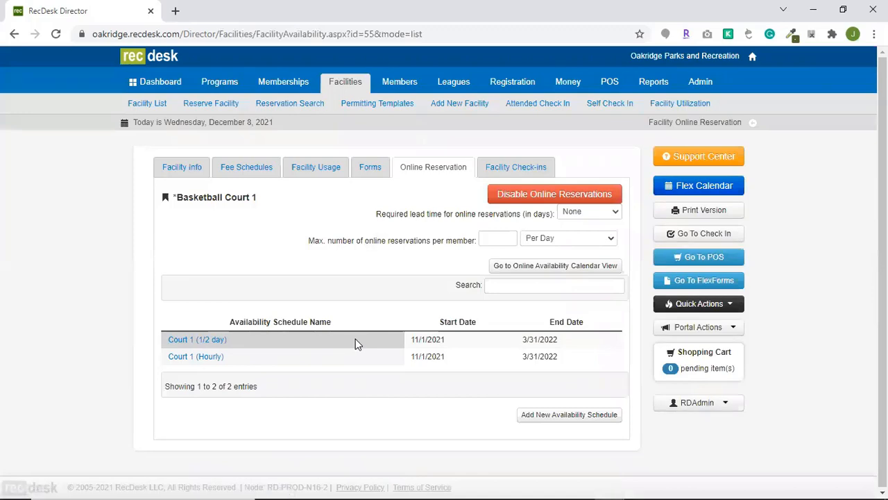
Check the membership restriction on the No Online Fee - Pay In-house fee of the $100 Gift Card - (2021) program.
{"action": "left_click", "coordinate": [212, 84]}
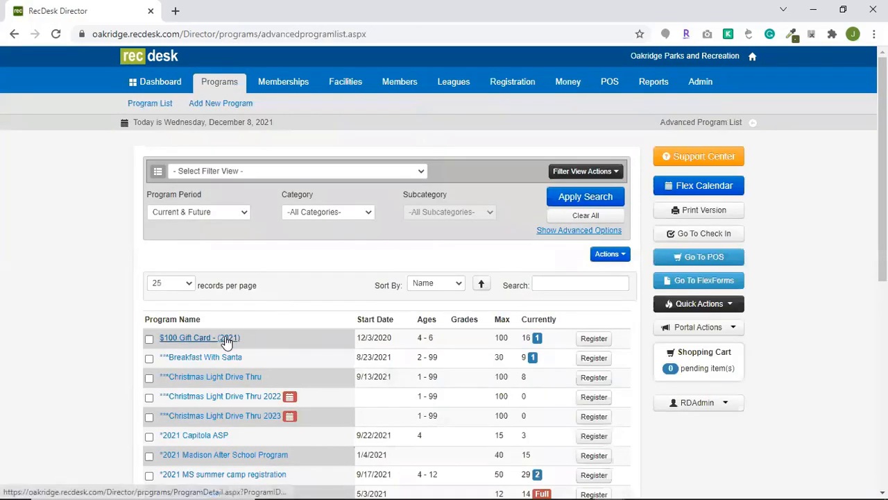
{"action": "left_click", "coordinate": [226, 339]}
{"action": "left_click", "coordinate": [285, 167]}
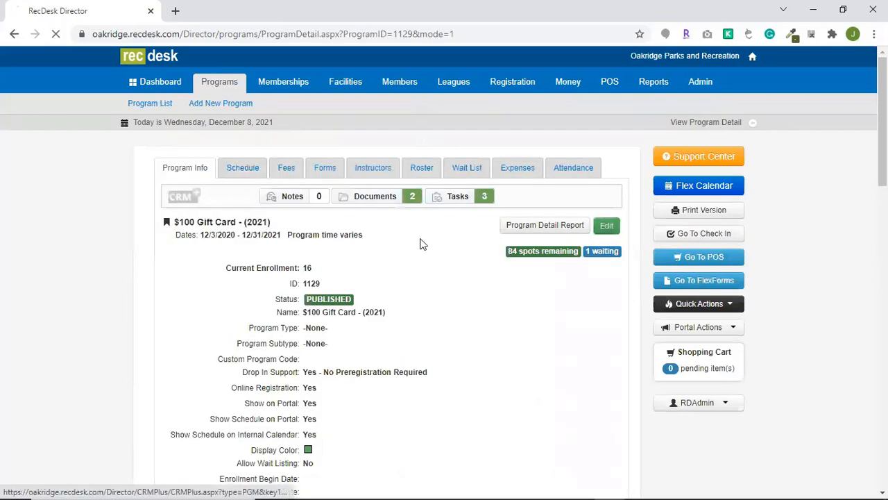
{"action": "left_click_drag", "start_coordinate": [454, 287], "coordinate": [540, 294]}
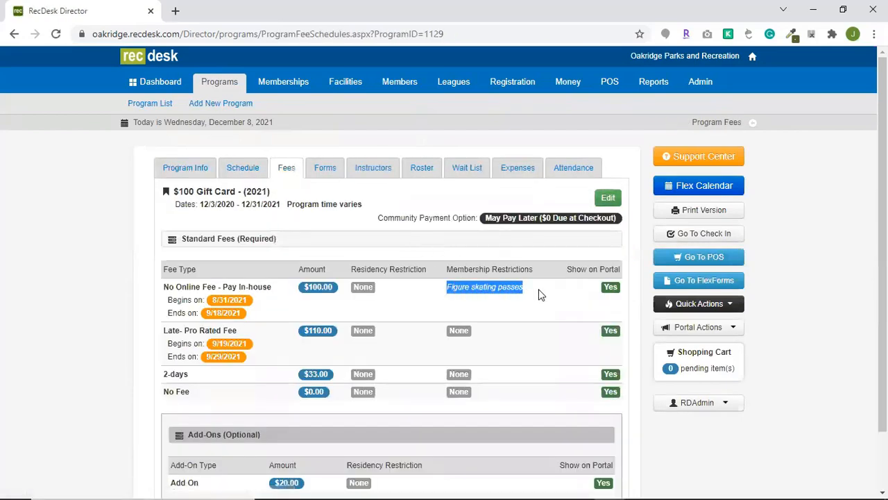
{"action": "left_click", "coordinate": [540, 294]}
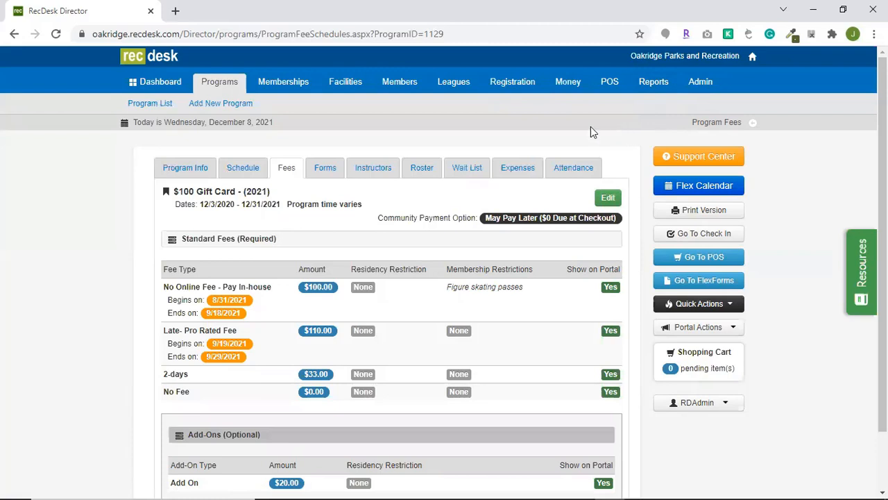
List all active members across every membership, leaving the name criterion blank.
{"action": "left_click", "coordinate": [294, 87]}
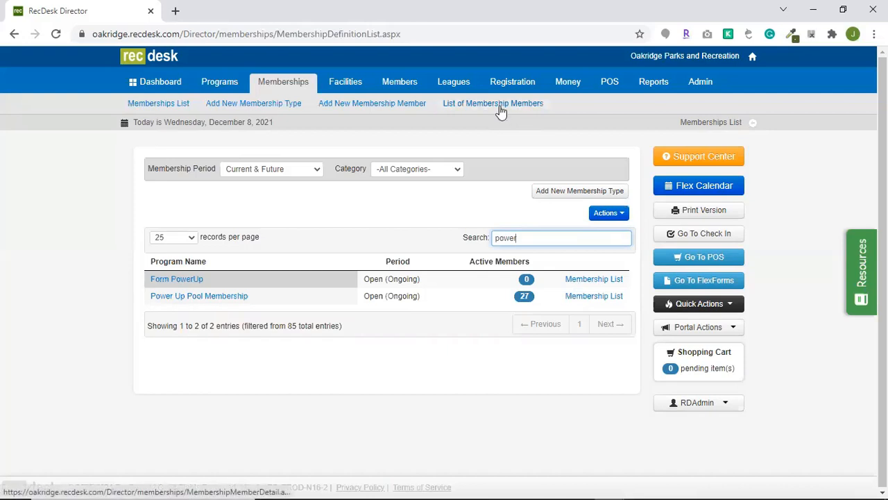
{"action": "left_click", "coordinate": [499, 107]}
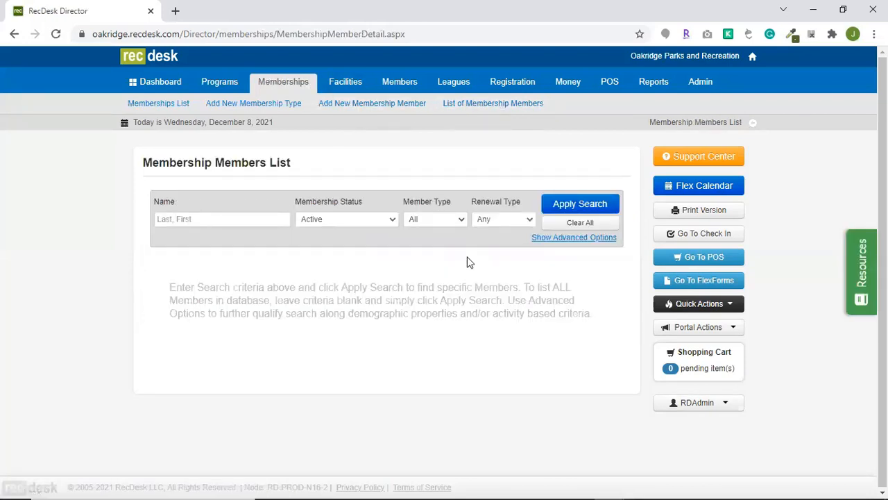
{"action": "left_click", "coordinate": [575, 204]}
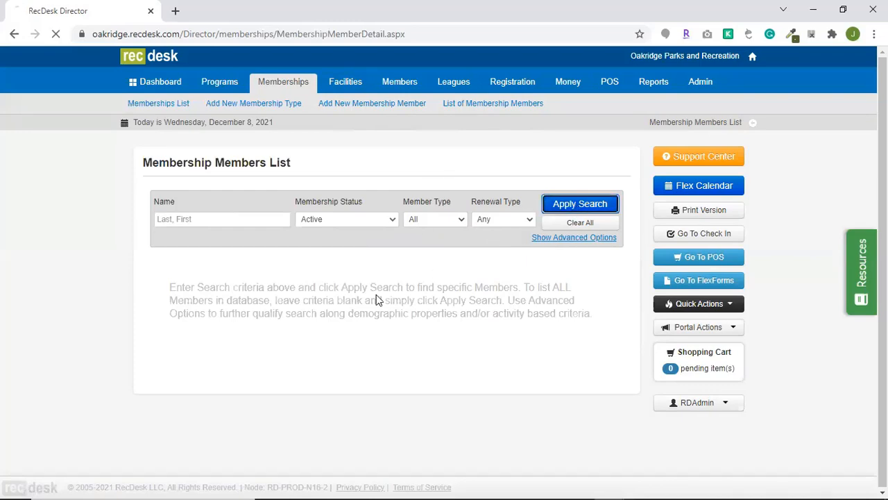
{"action": "scroll", "coordinate": [526, 293], "scroll_direction": "down", "scroll_amount": 2}
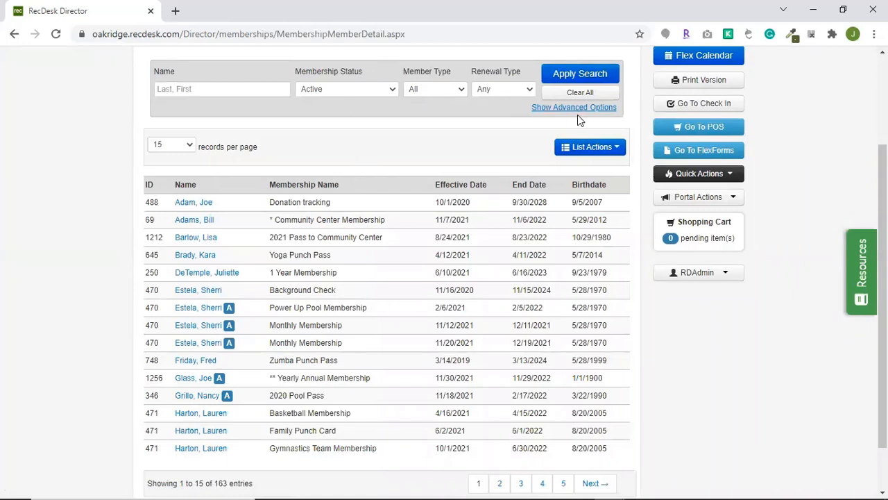
Check the Excel export options for the membership members list and close them without exporting.
{"action": "left_click", "coordinate": [607, 146]}
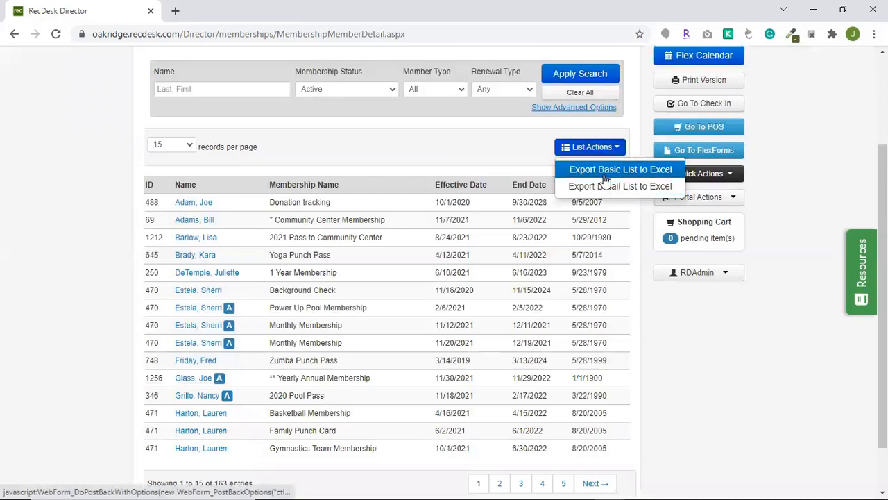
{"action": "scroll", "coordinate": [416, 262], "scroll_direction": "down", "scroll_amount": 2}
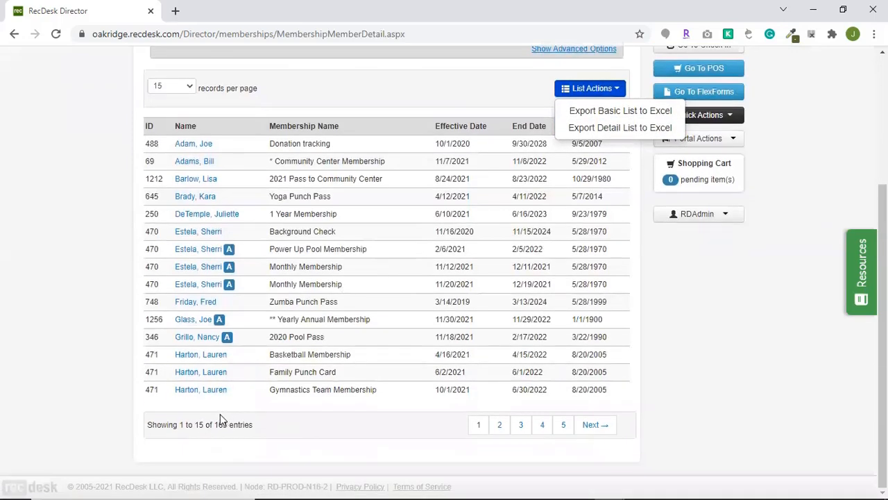
{"action": "scroll", "coordinate": [381, 361], "scroll_direction": "up", "scroll_amount": 3}
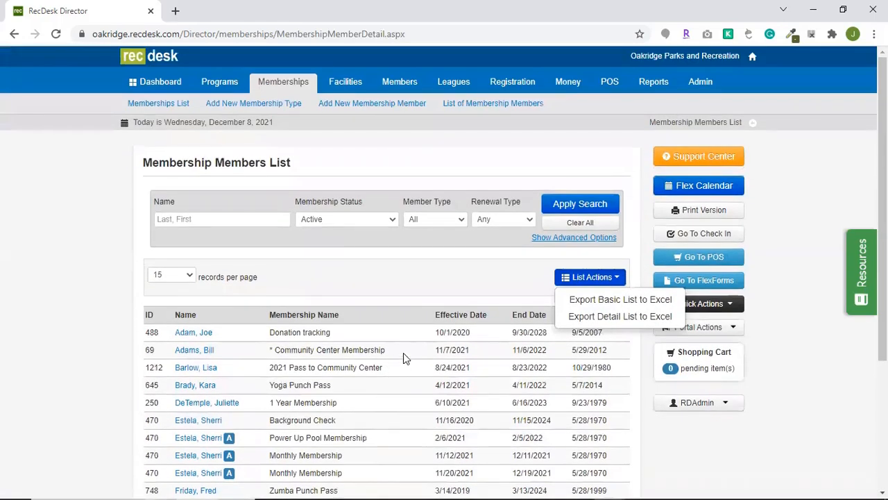
{"action": "left_click", "coordinate": [415, 272]}
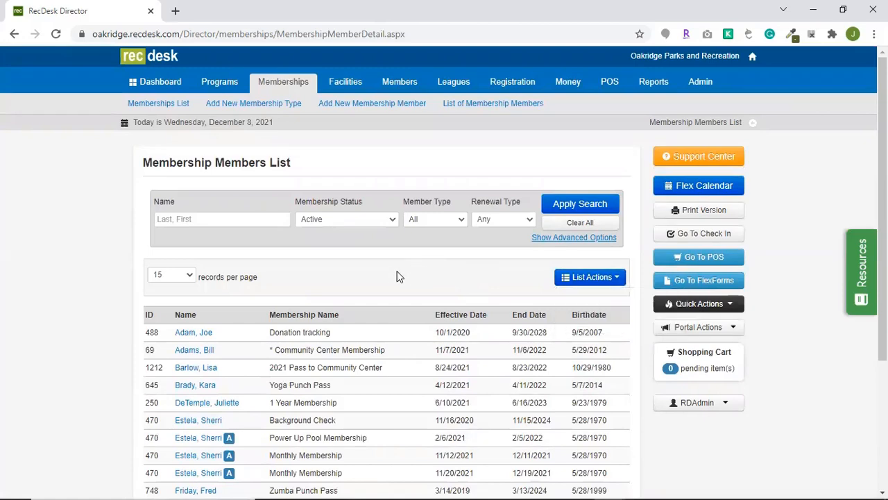
Show the advanced search options and review the membership enrollment and demographics filters.
{"action": "left_click", "coordinate": [551, 242]}
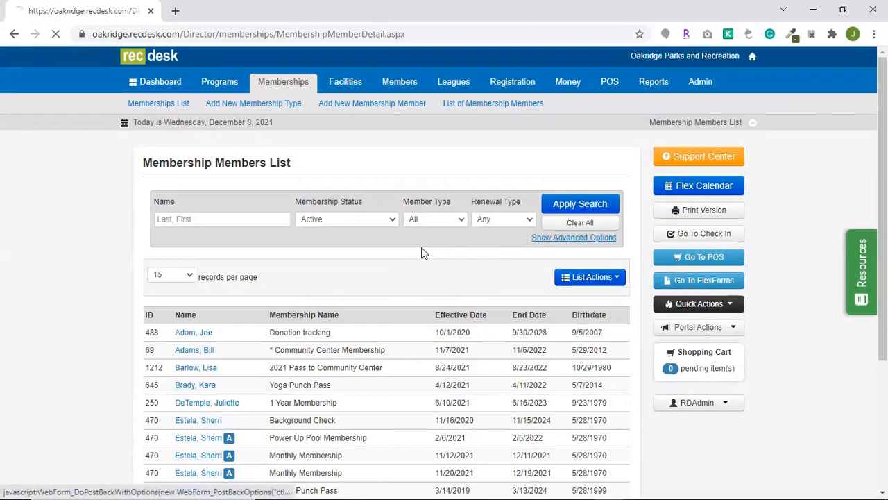
{"action": "scroll", "coordinate": [424, 264], "scroll_direction": "down", "scroll_amount": 2}
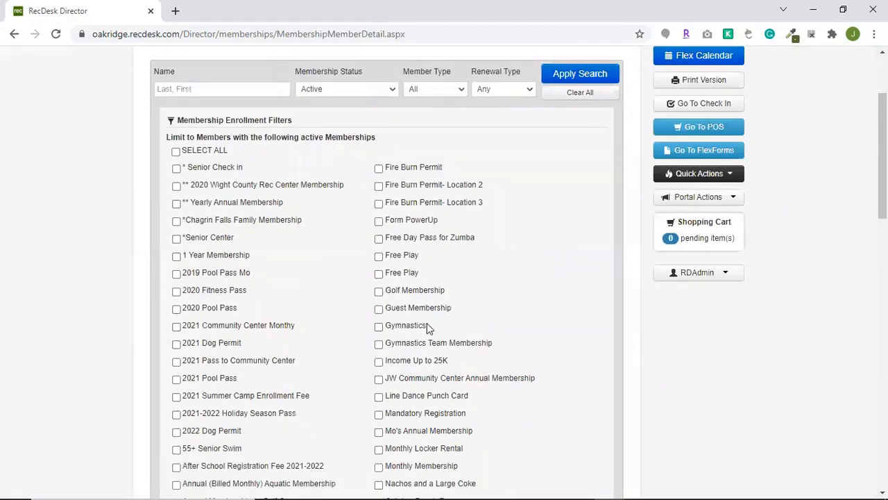
{"action": "scroll", "coordinate": [427, 323], "scroll_direction": "down", "scroll_amount": 7}
{"action": "scroll", "coordinate": [434, 321], "scroll_direction": "down", "scroll_amount": 4}
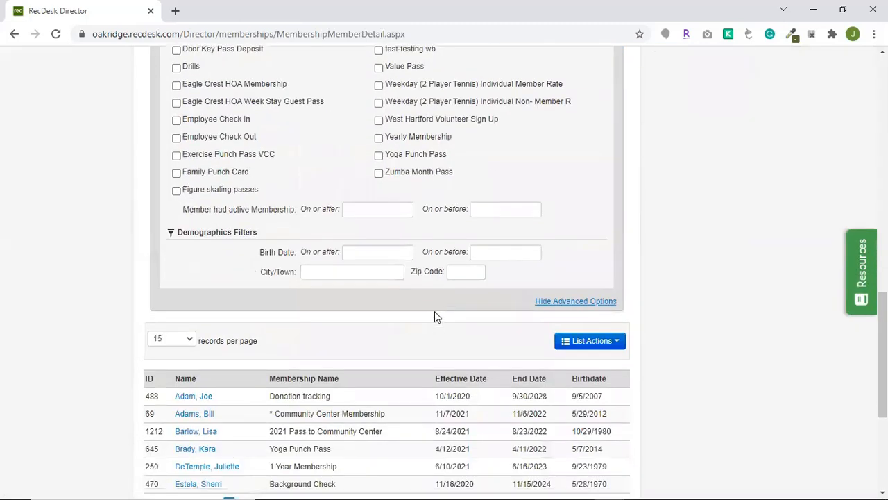
{"action": "scroll", "coordinate": [435, 313], "scroll_direction": "up", "scroll_amount": 2}
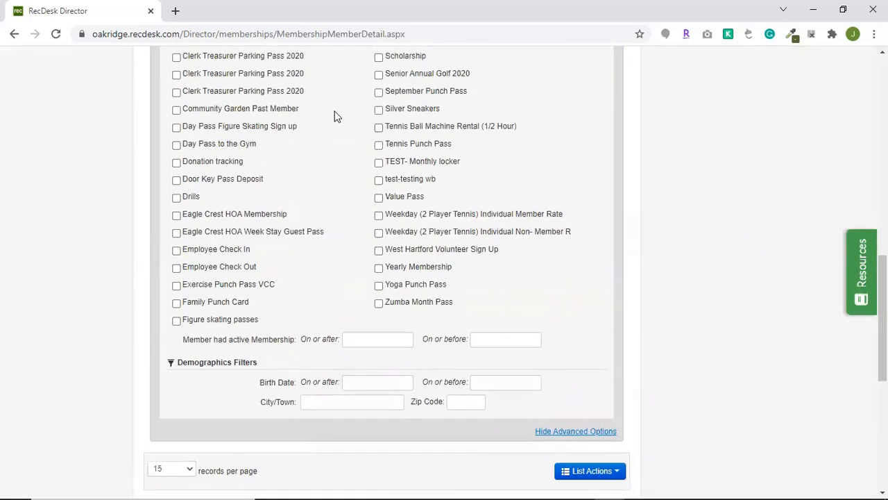
{"action": "scroll", "coordinate": [409, 267], "scroll_direction": "up", "scroll_amount": 4}
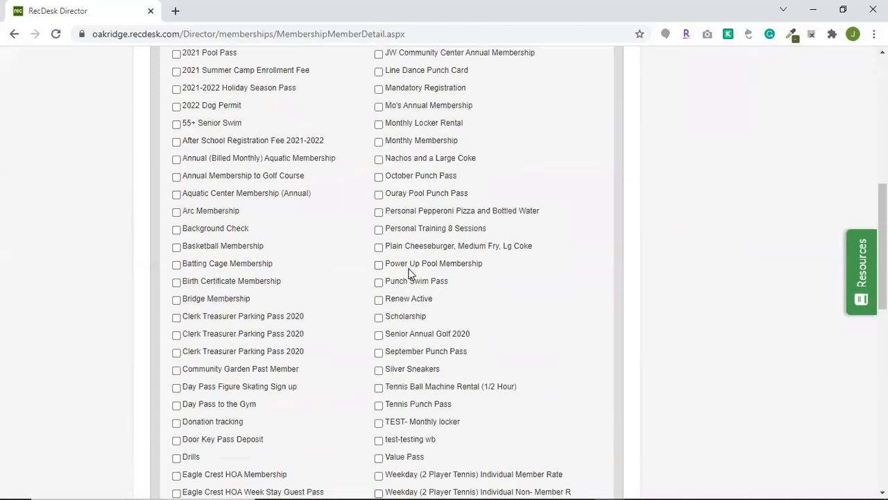
Look through the memberships available for limiting the member search, along with the active membership date filters.
{"action": "scroll", "coordinate": [409, 274], "scroll_direction": "up", "scroll_amount": 4}
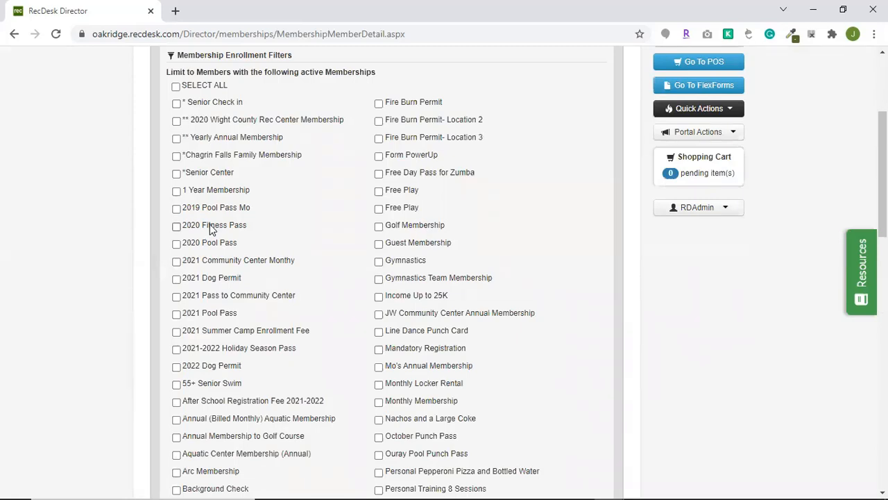
{"action": "scroll", "coordinate": [428, 319], "scroll_direction": "down", "scroll_amount": 2}
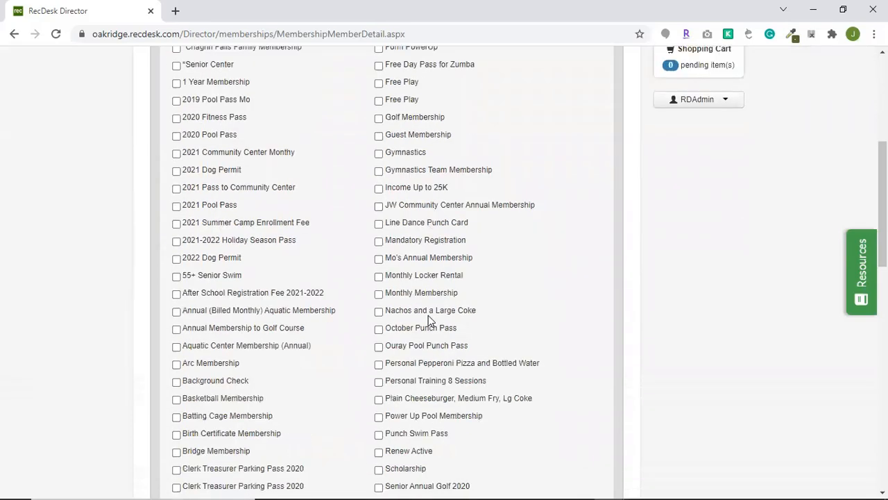
{"action": "scroll", "coordinate": [428, 319], "scroll_direction": "down", "scroll_amount": 9}
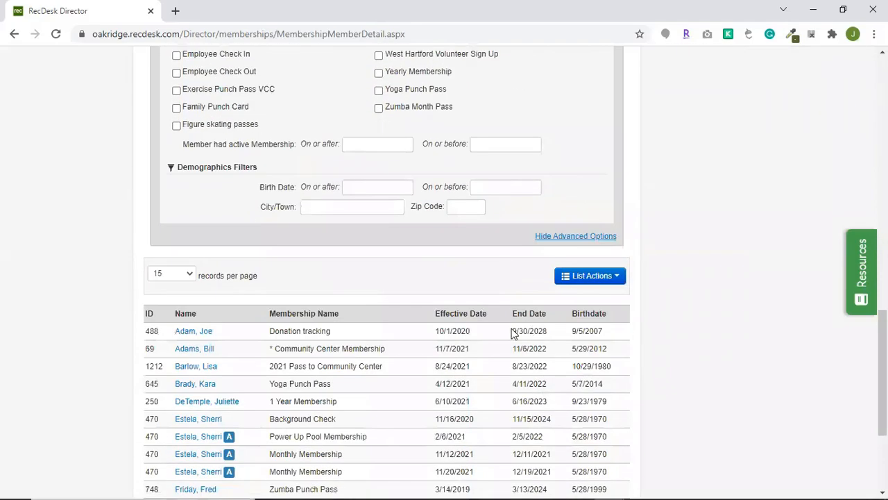
{"action": "scroll", "coordinate": [512, 333], "scroll_direction": "up", "scroll_amount": 10}
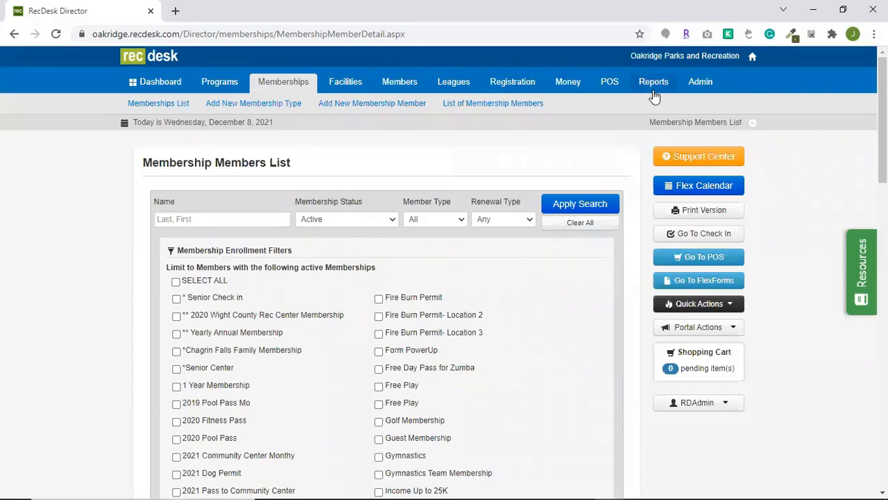
Run the facility utilization report for all facilities over the last 7 days and review check-ins and reservations.
{"action": "left_click", "coordinate": [331, 84]}
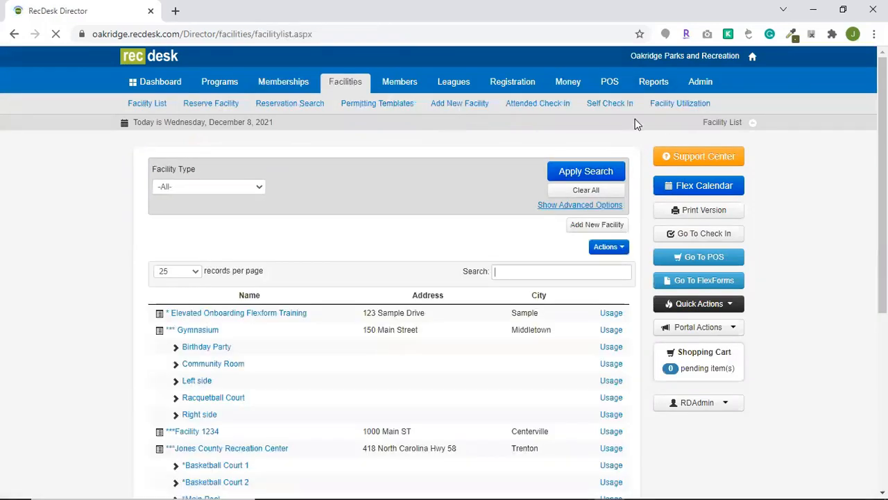
{"action": "left_click", "coordinate": [683, 107]}
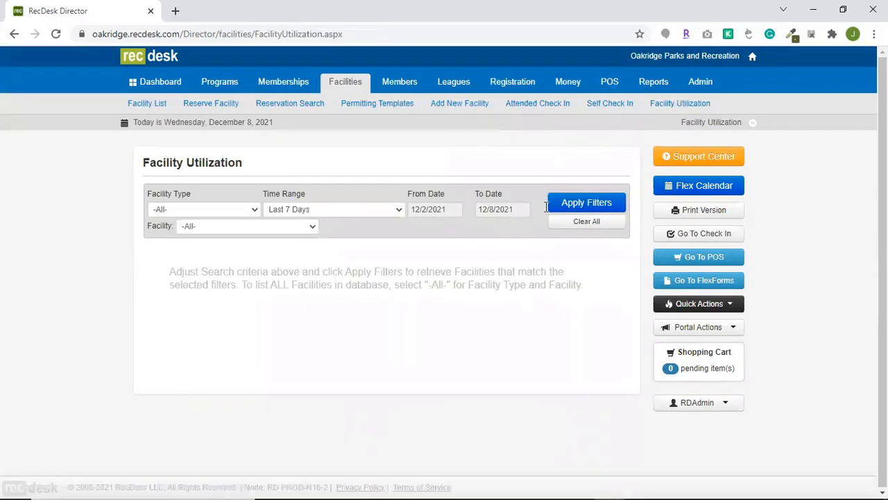
{"action": "left_click", "coordinate": [585, 201]}
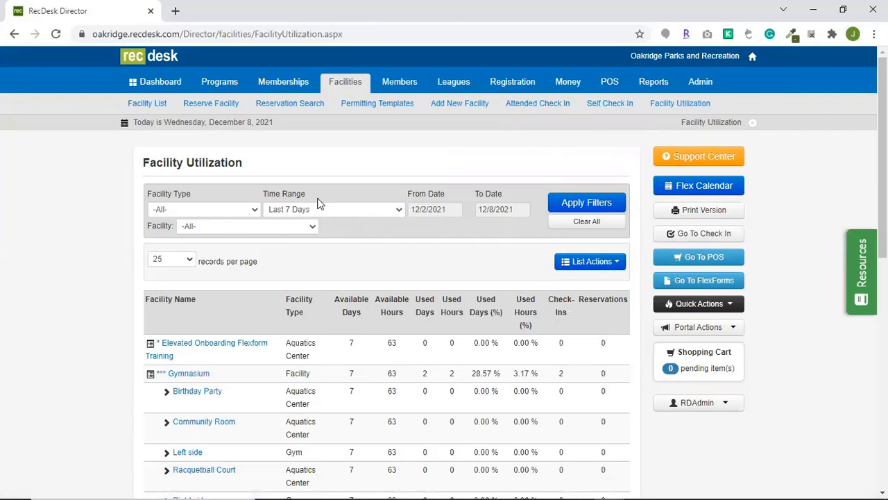
{"action": "scroll", "coordinate": [575, 291], "scroll_direction": "down", "scroll_amount": 2}
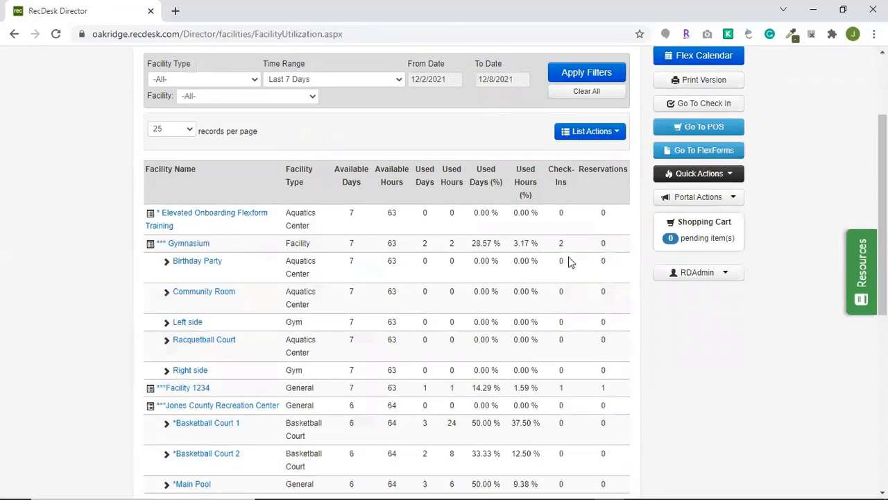
{"action": "scroll", "coordinate": [573, 287], "scroll_direction": "down", "scroll_amount": 3}
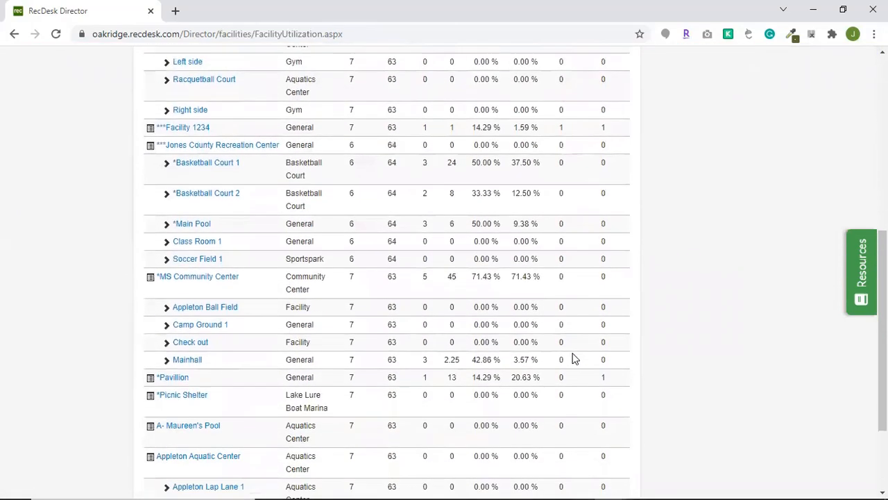
{"action": "scroll", "coordinate": [575, 357], "scroll_direction": "up", "scroll_amount": 5}
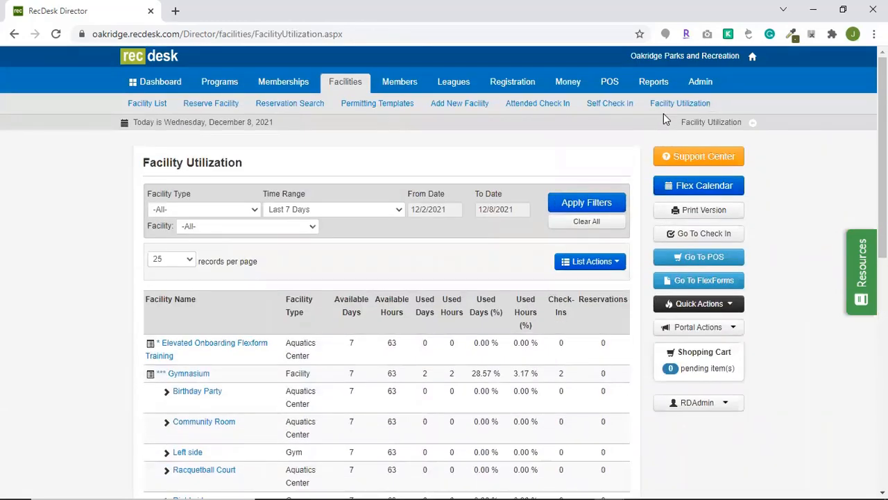
Open the Membership Lists report and review its membership definition period, member status and membership selection options.
{"action": "left_click", "coordinate": [661, 89]}
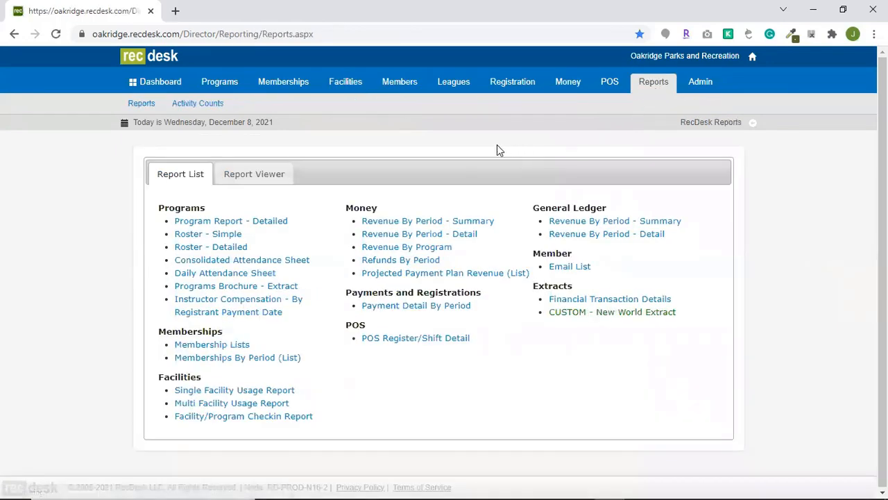
{"action": "left_click", "coordinate": [213, 344]}
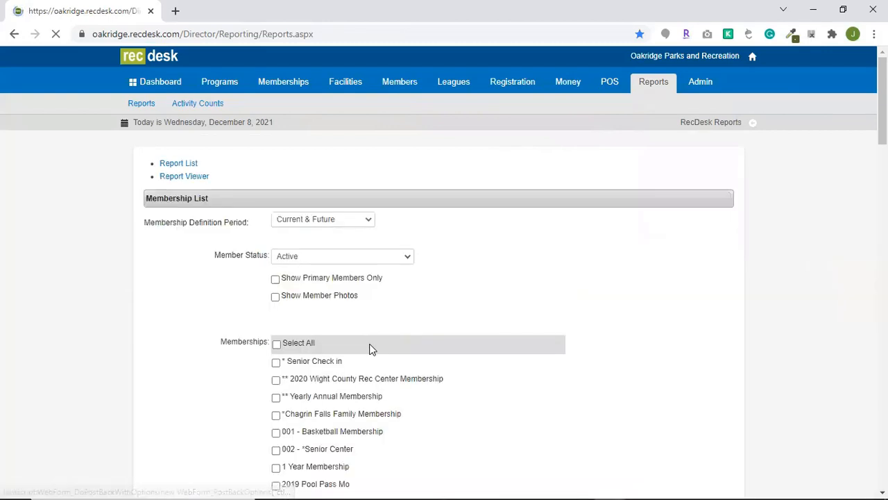
{"action": "left_click", "coordinate": [367, 231]}
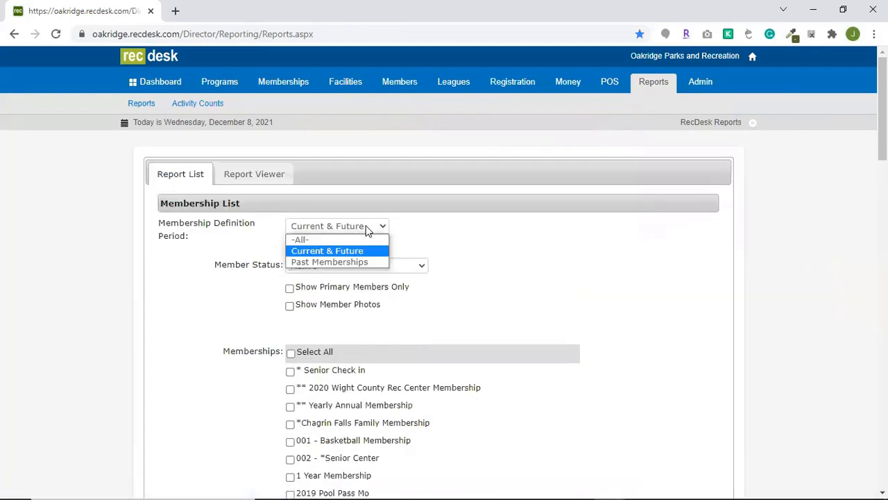
{"action": "left_click", "coordinate": [367, 231]}
{"action": "left_click", "coordinate": [363, 264]}
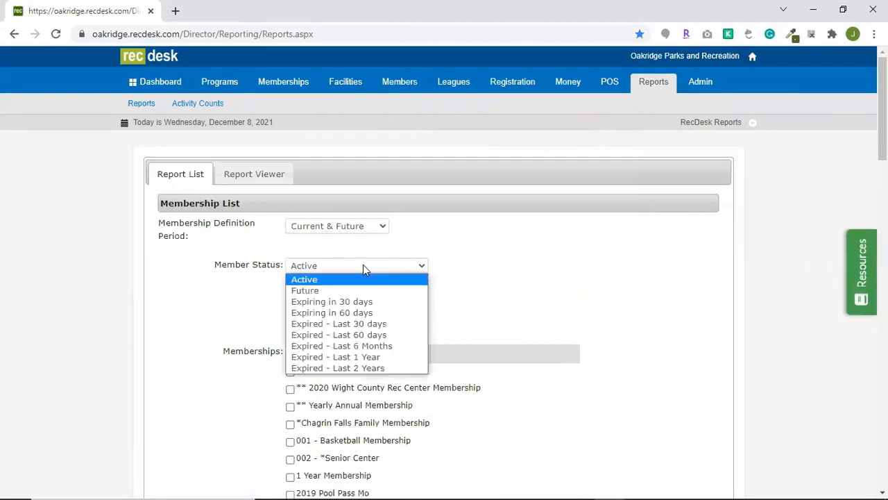
{"action": "left_click", "coordinate": [363, 269]}
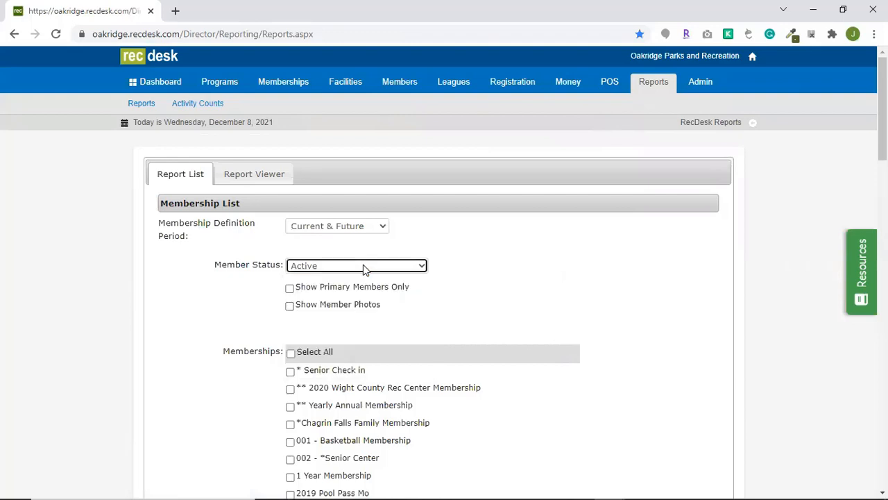
{"action": "scroll", "coordinate": [438, 313], "scroll_direction": "down", "scroll_amount": 2}
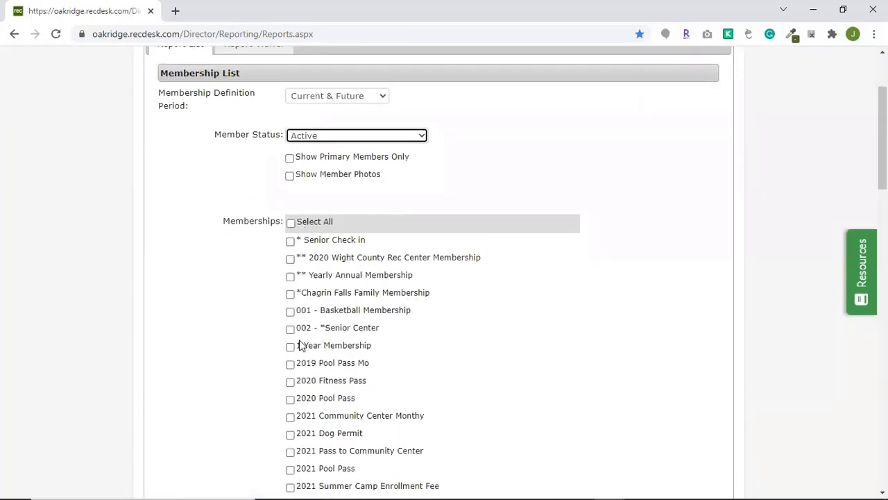
{"action": "scroll", "coordinate": [296, 350], "scroll_direction": "up", "scroll_amount": 2}
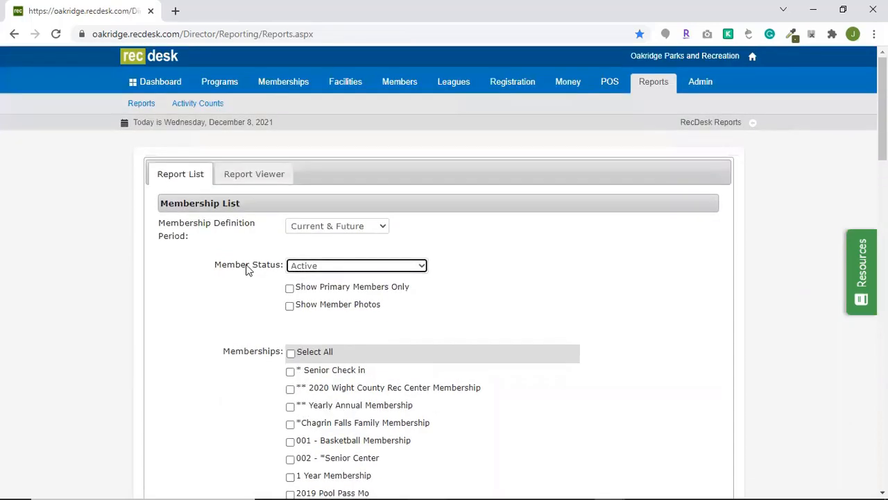
Run the Memberships By Period report with the time range set to Past 6 Months.
{"action": "left_click", "coordinate": [139, 104]}
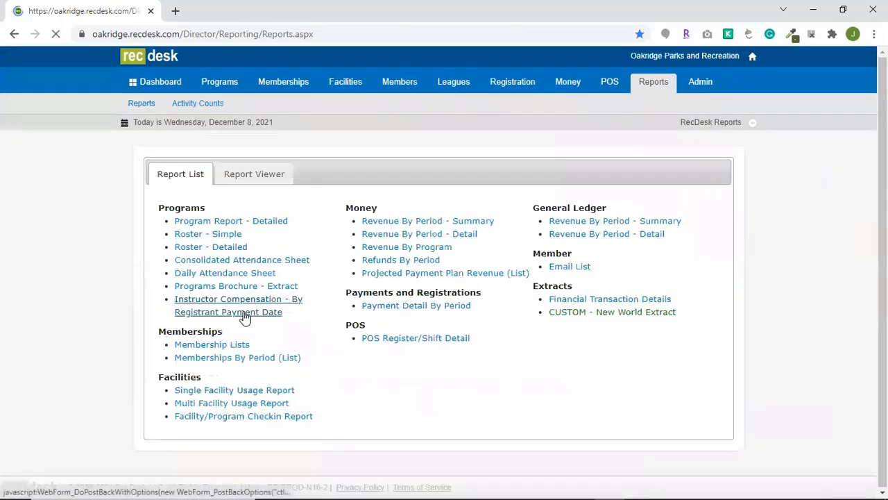
{"action": "left_click", "coordinate": [224, 358]}
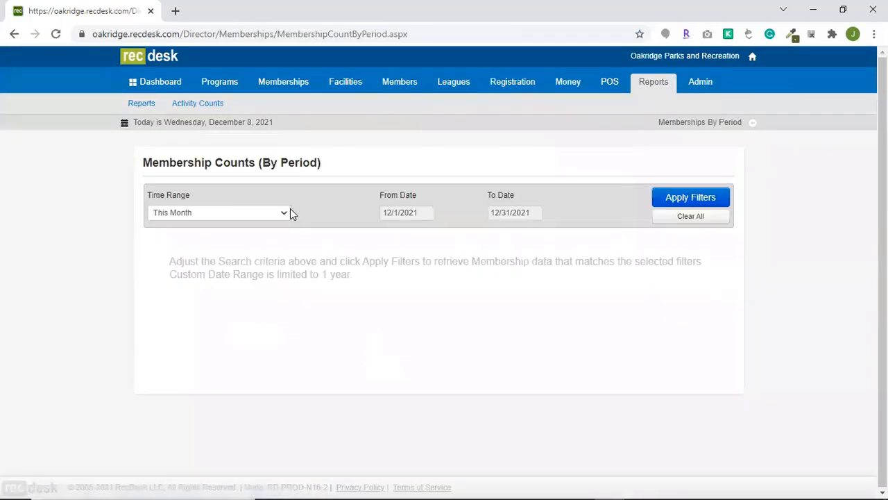
{"action": "left_click", "coordinate": [282, 212]}
{"action": "left_click", "coordinate": [262, 247]}
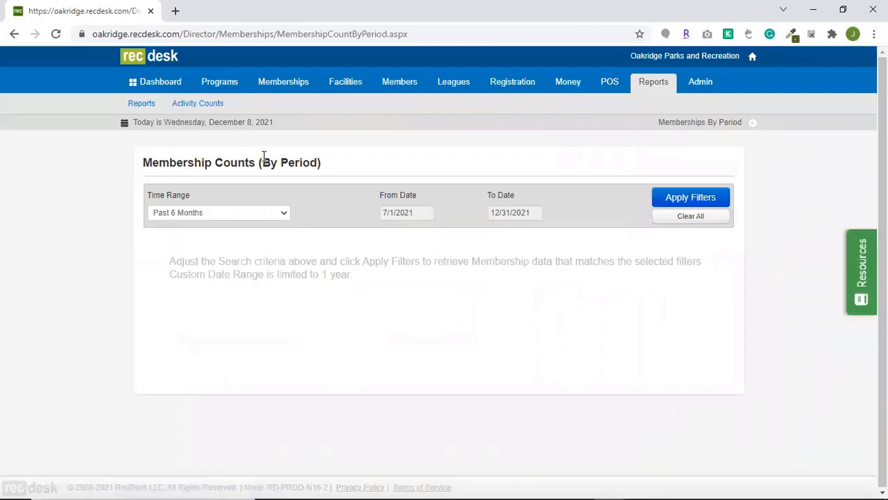
{"action": "left_click", "coordinate": [658, 202]}
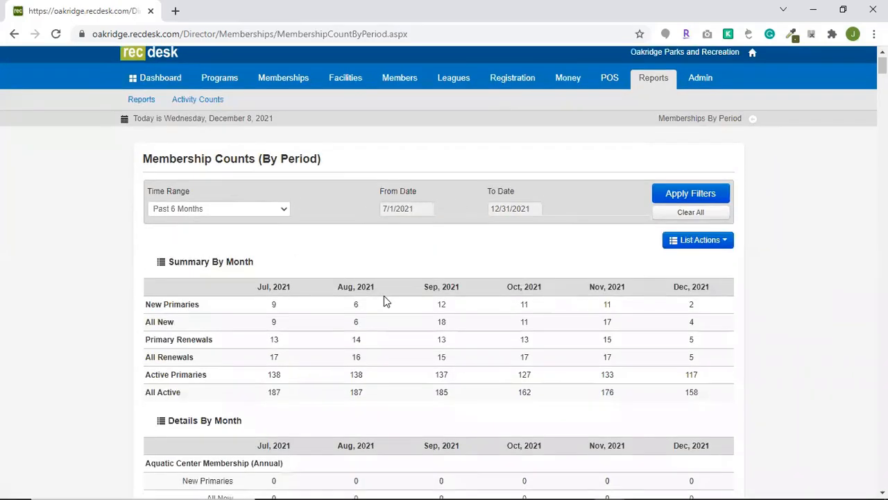
Examine the monthly summary and per-membership details for new, renewed and active memberships in the report.
{"action": "scroll", "coordinate": [383, 295], "scroll_direction": "down", "scroll_amount": 1}
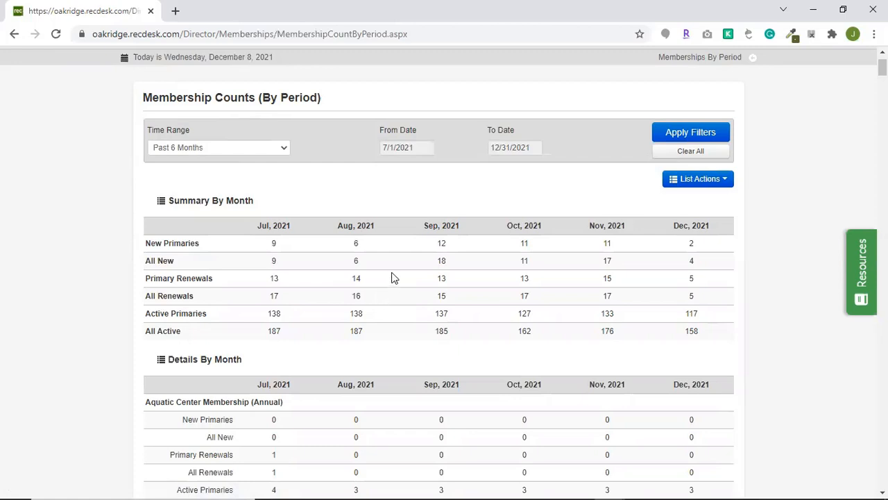
{"action": "scroll", "coordinate": [392, 278], "scroll_direction": "down", "scroll_amount": 1}
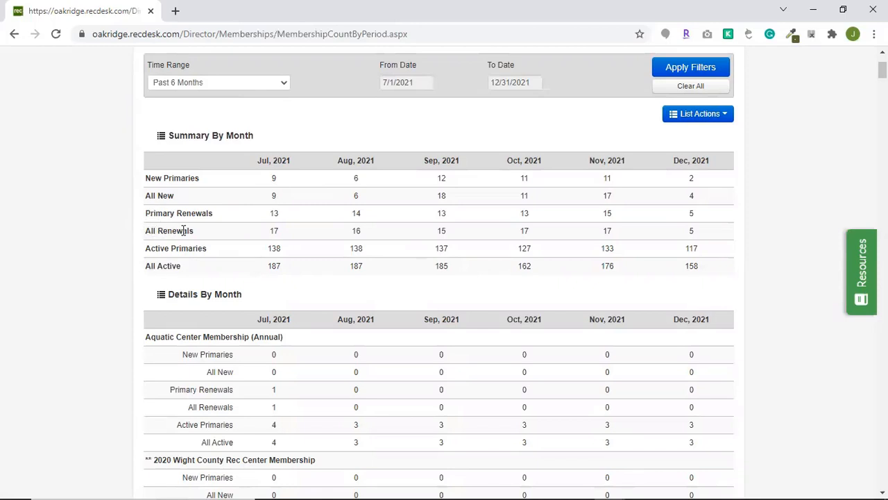
{"action": "double_click", "coordinate": [274, 230]}
{"action": "left_click", "coordinate": [327, 240]}
{"action": "scroll", "coordinate": [531, 244], "scroll_direction": "up", "scroll_amount": 2}
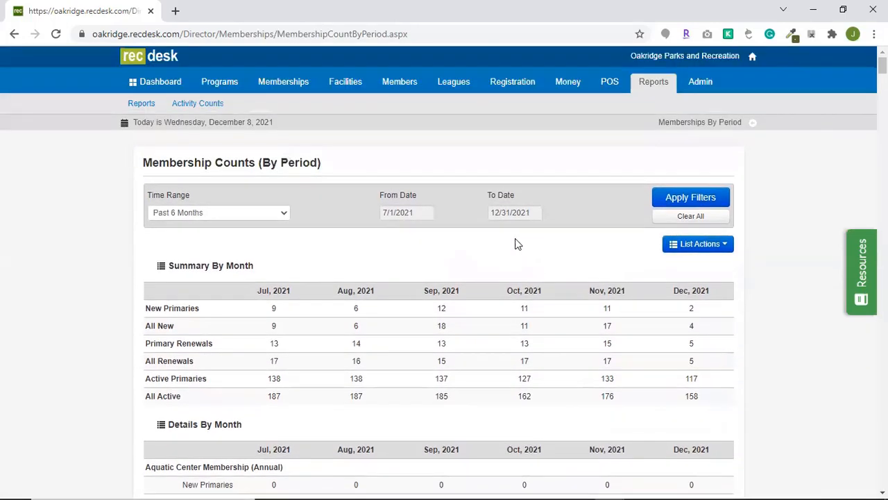
Return to the memberships list, open the RecDesk Support Center and search its articles for "pause".
{"action": "left_click", "coordinate": [296, 94]}
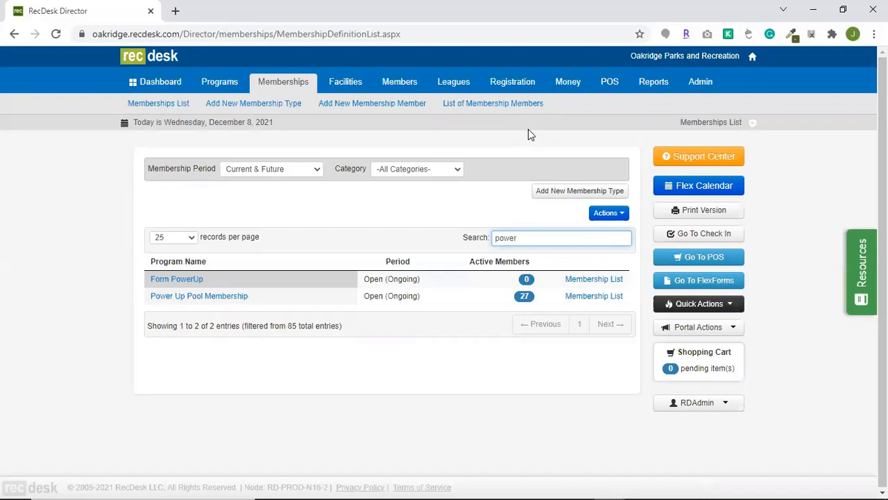
{"action": "left_click", "coordinate": [694, 157]}
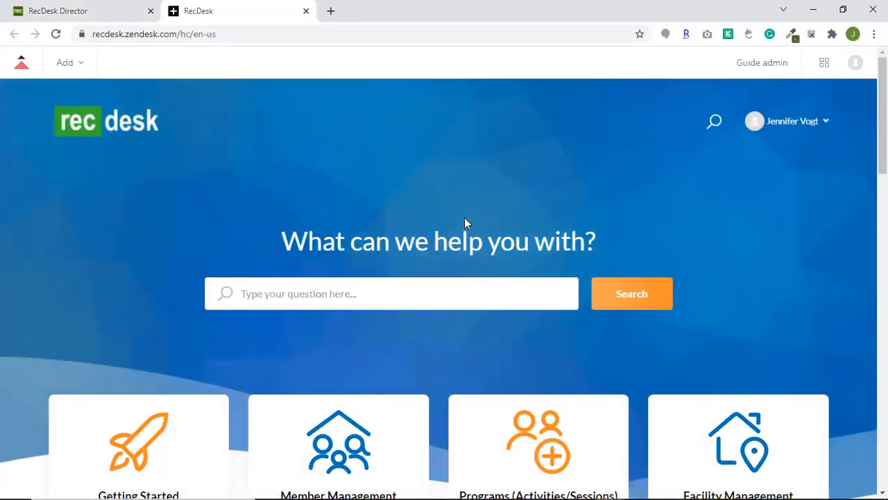
{"action": "left_click", "coordinate": [461, 300]}
{"action": "type", "text": "pause"}
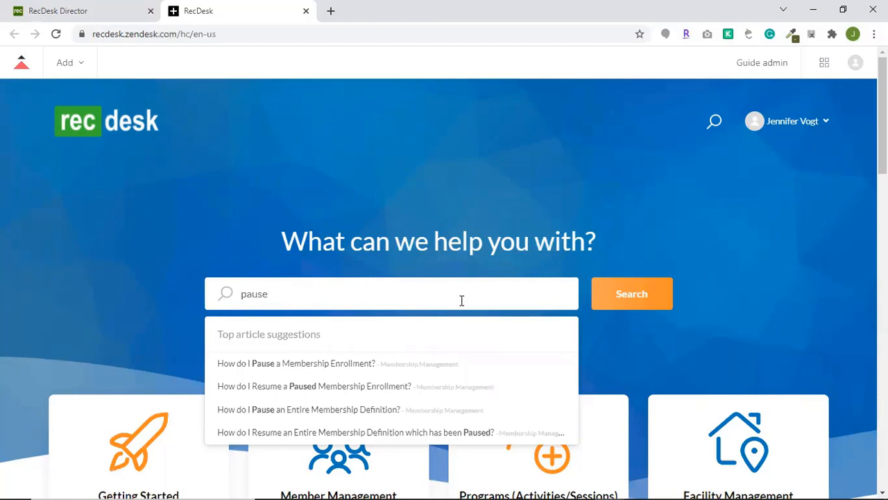
Open the suggested article on resuming a paused membership enrollment and read through its instructions.
{"action": "left_click", "coordinate": [291, 387]}
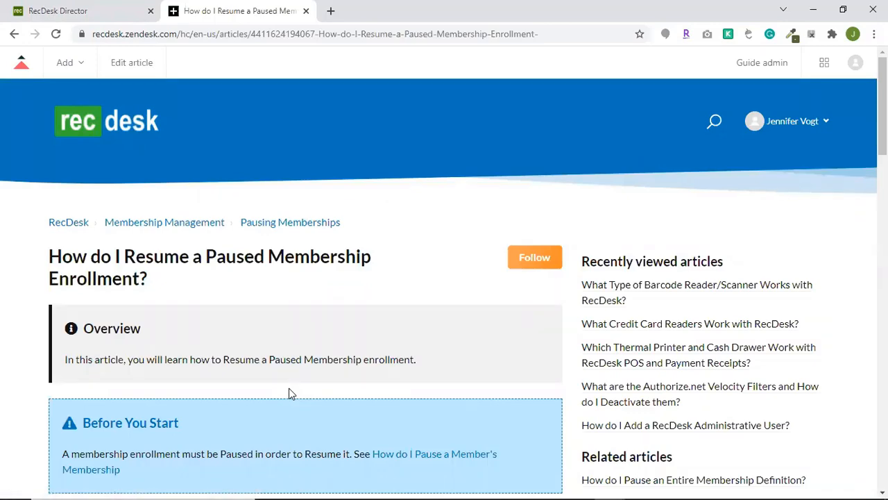
{"action": "scroll", "coordinate": [289, 392], "scroll_direction": "down", "scroll_amount": 4}
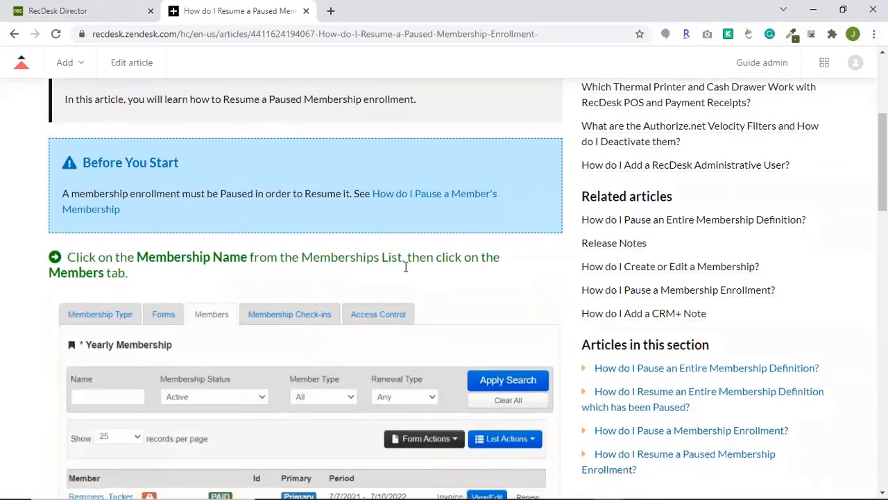
{"action": "scroll", "coordinate": [406, 267], "scroll_direction": "down", "scroll_amount": 6}
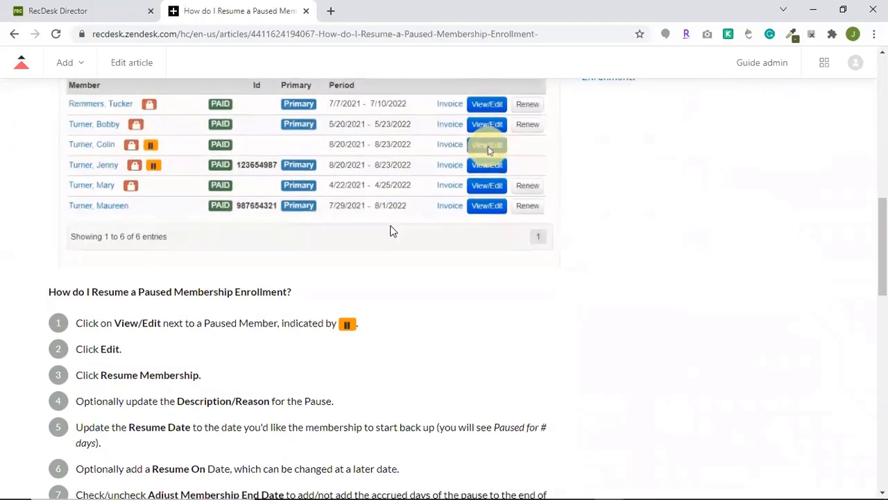
{"action": "scroll", "coordinate": [390, 231], "scroll_direction": "down", "scroll_amount": 3}
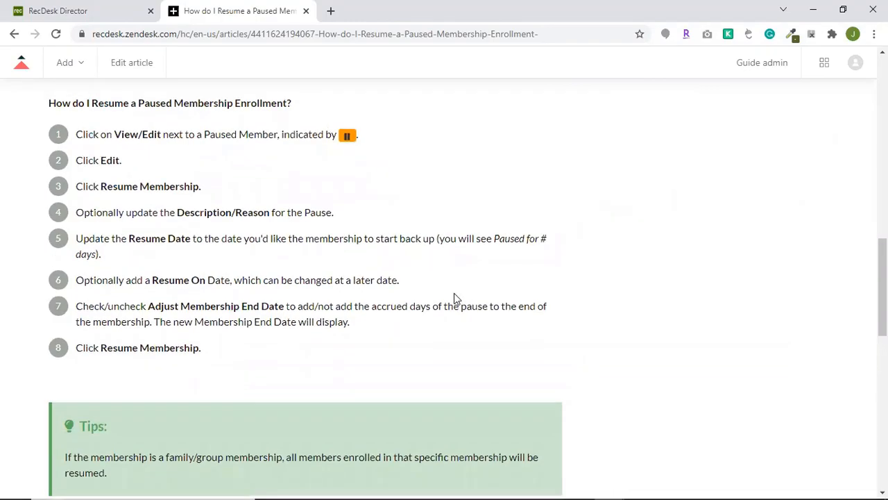
{"action": "scroll", "coordinate": [453, 297], "scroll_direction": "up", "scroll_amount": 12}
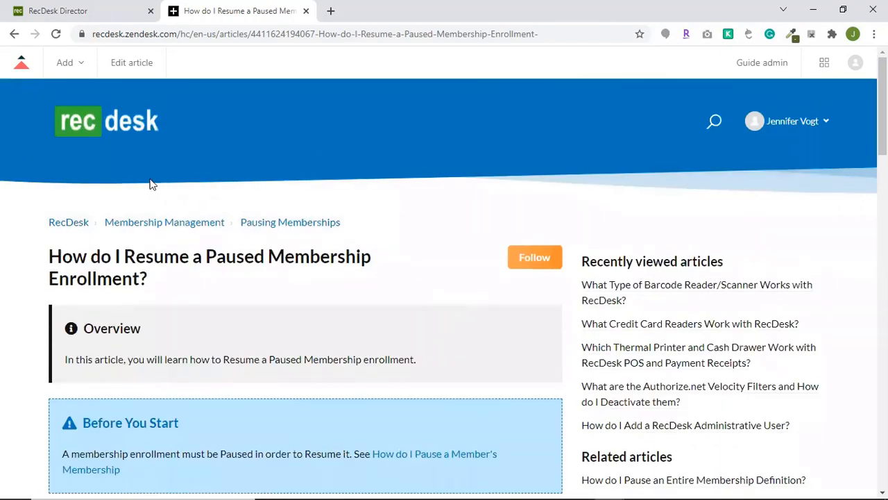
Return to the Support Center home page and browse its topics down to the promoted articles.
{"action": "left_click", "coordinate": [65, 224]}
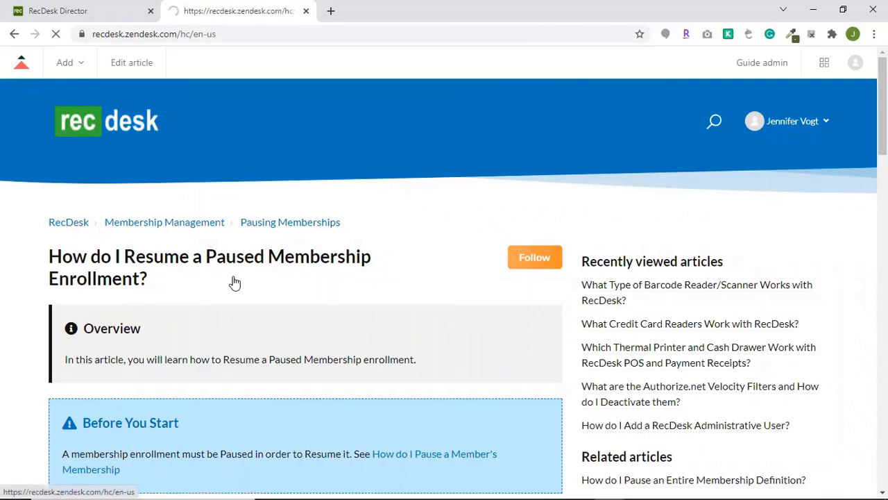
{"action": "scroll", "coordinate": [458, 291], "scroll_direction": "down", "scroll_amount": 2}
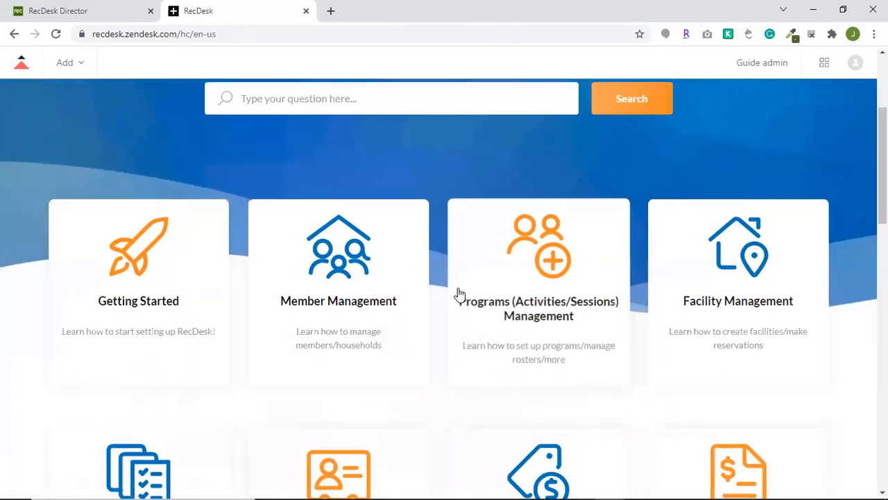
{"action": "scroll", "coordinate": [440, 253], "scroll_direction": "down", "scroll_amount": 1}
{"action": "scroll", "coordinate": [440, 258], "scroll_direction": "down", "scroll_amount": 8}
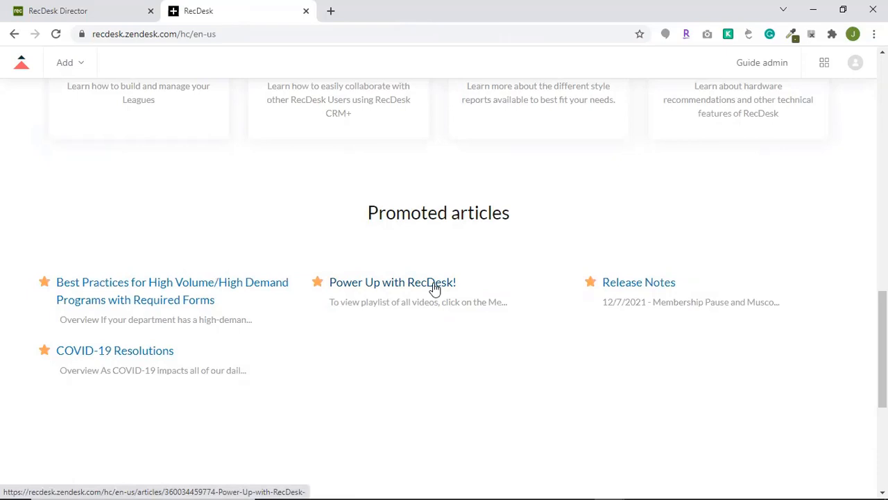
Open the RecDesk Software YouTube playlists from the Support Center home page's footer and browse down to the Memberships playlist.
{"action": "scroll", "coordinate": [558, 286], "scroll_direction": "down", "scroll_amount": 5}
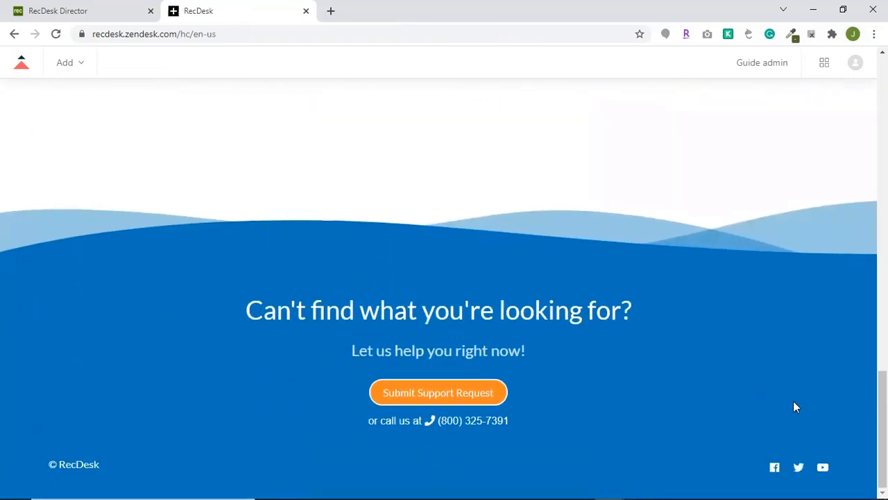
{"action": "left_click", "coordinate": [821, 470]}
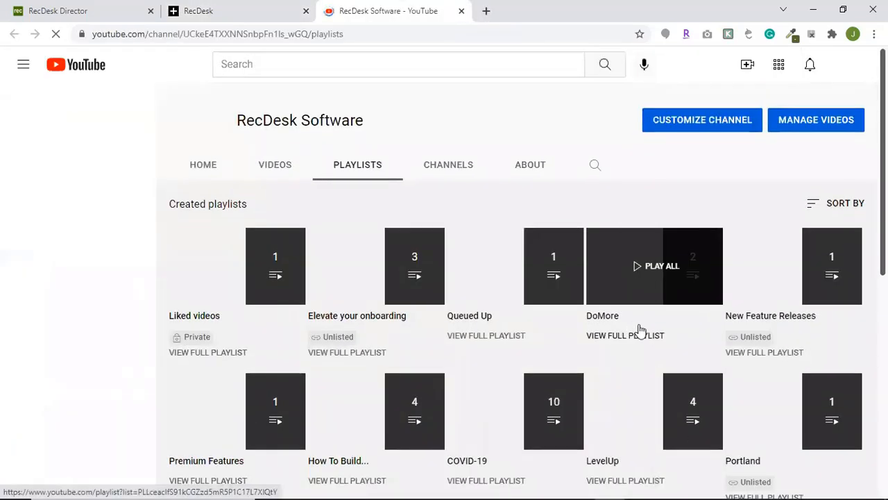
{"action": "scroll", "coordinate": [683, 351], "scroll_direction": "down", "scroll_amount": 1}
{"action": "scroll", "coordinate": [673, 357], "scroll_direction": "down", "scroll_amount": 1}
{"action": "scroll", "coordinate": [751, 373], "scroll_direction": "down", "scroll_amount": 1}
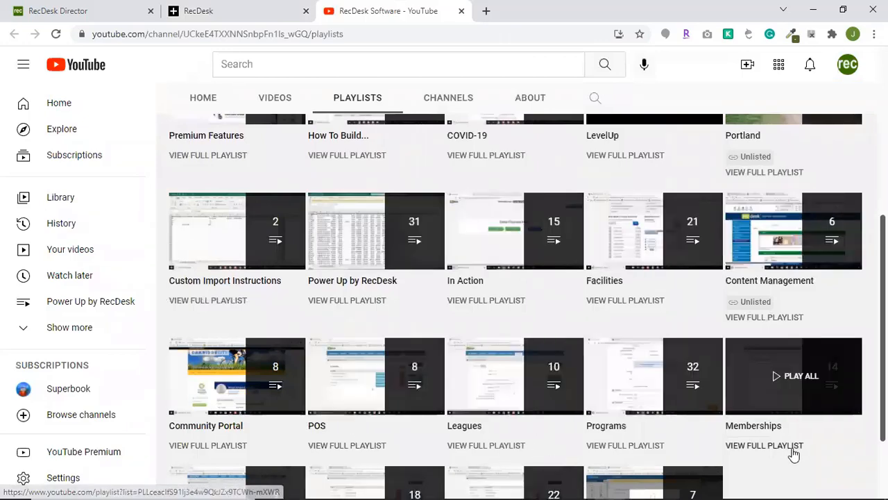
Open the full Memberships playlist on YouTube and look through its training videos.
{"action": "left_click", "coordinate": [760, 447]}
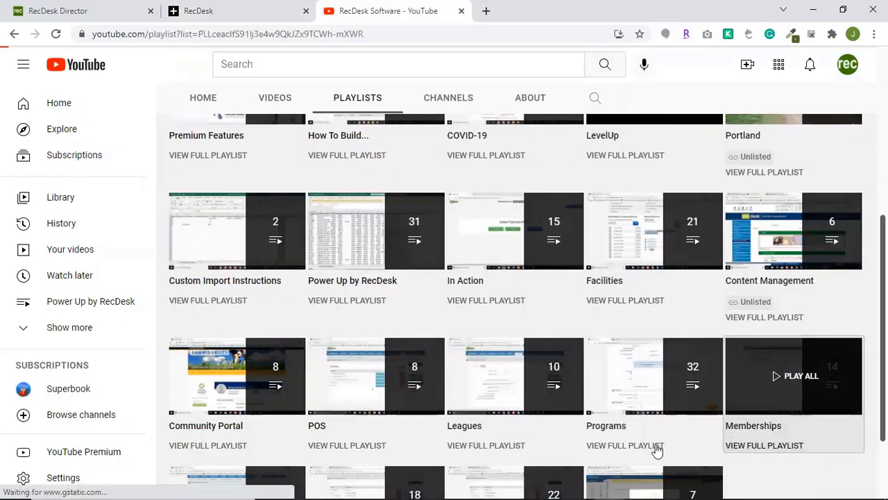
{"action": "scroll", "coordinate": [717, 358], "scroll_direction": "down", "scroll_amount": 3}
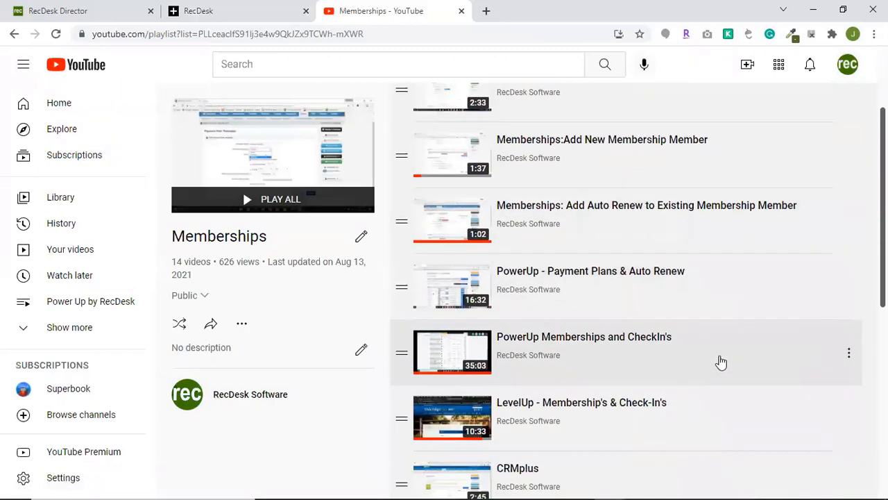
{"action": "scroll", "coordinate": [652, 380], "scroll_direction": "down", "scroll_amount": 5}
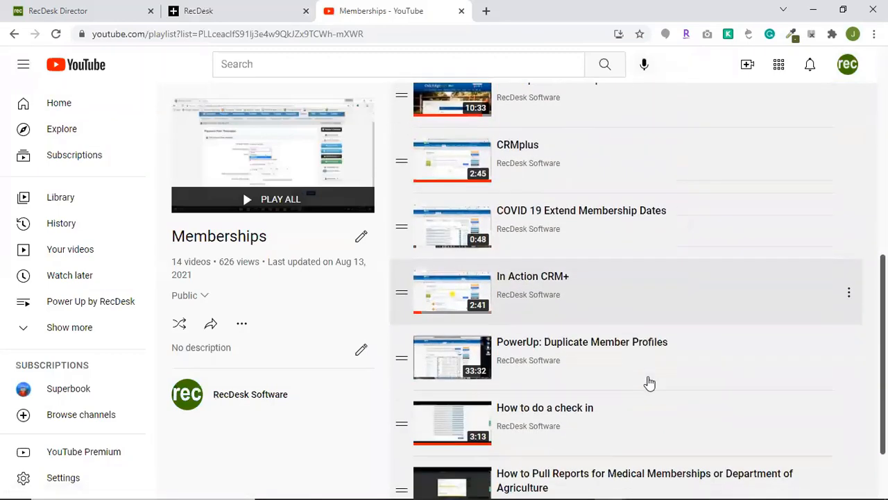
{"action": "scroll", "coordinate": [649, 382], "scroll_direction": "up", "scroll_amount": 8}
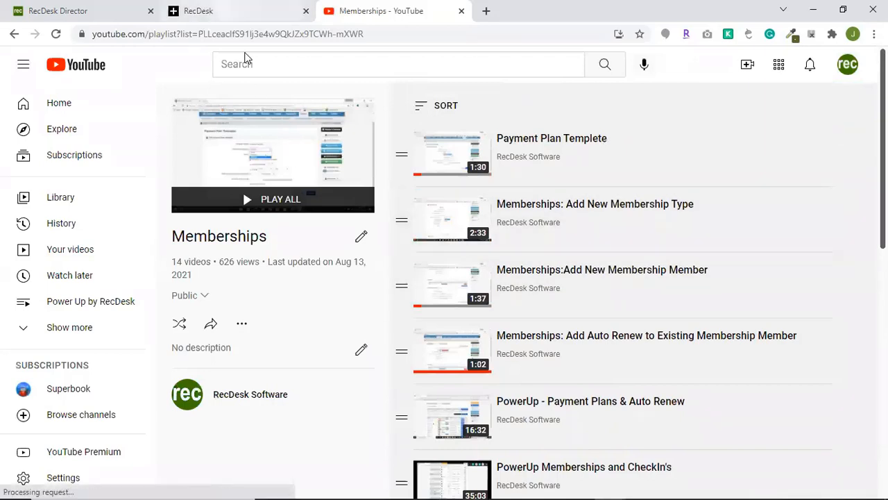
Go back to the start of the Support Center home page and switch to the memberships list in RecDesk Director.
{"action": "left_click", "coordinate": [236, 10]}
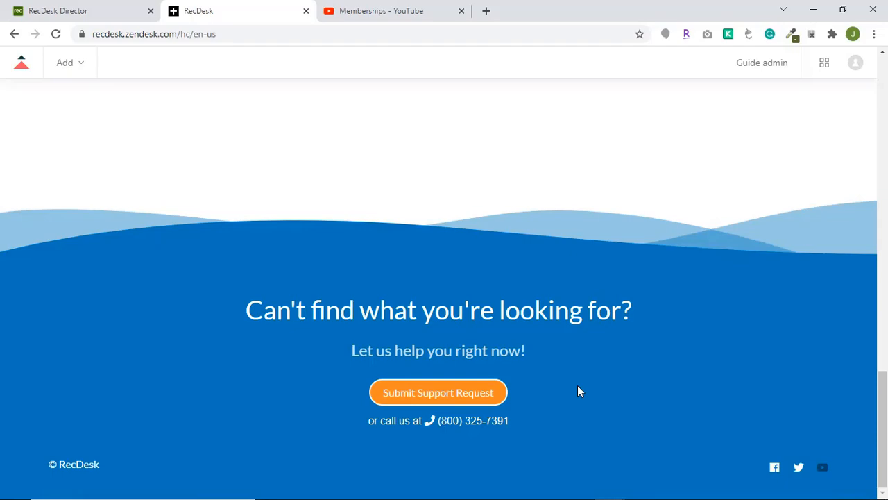
{"action": "scroll", "coordinate": [579, 392], "scroll_direction": "up", "scroll_amount": 15}
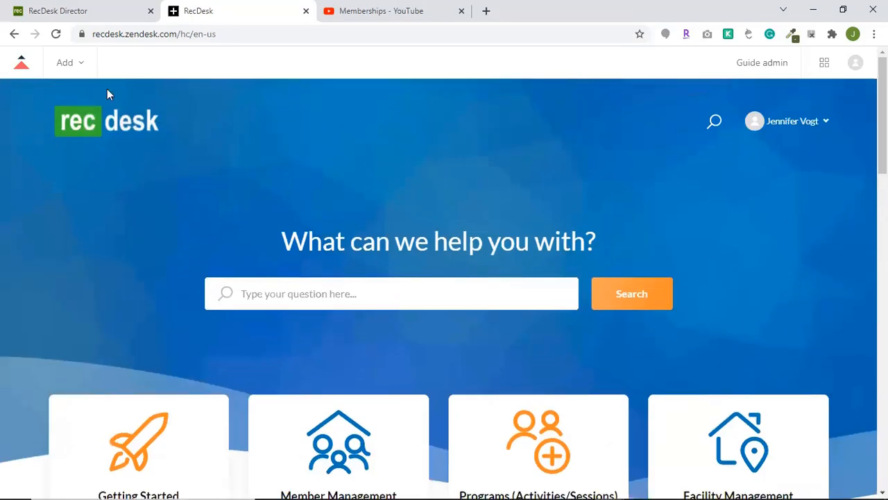
{"action": "left_click", "coordinate": [77, 15]}
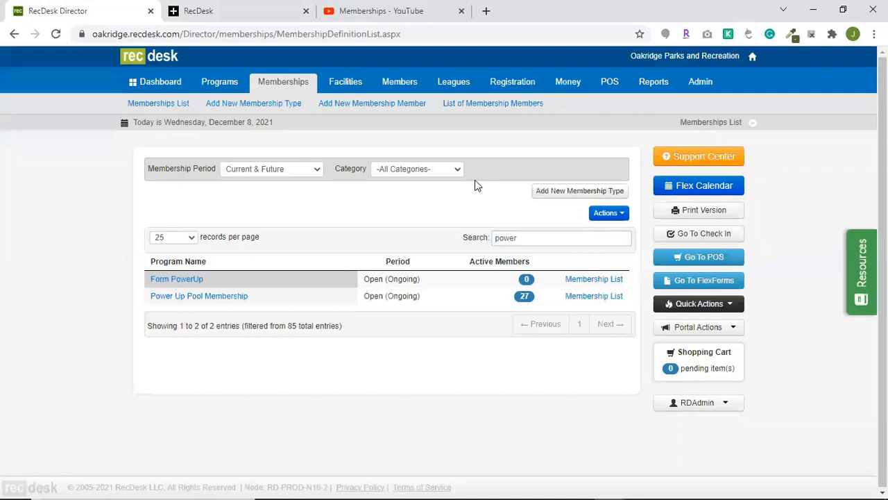